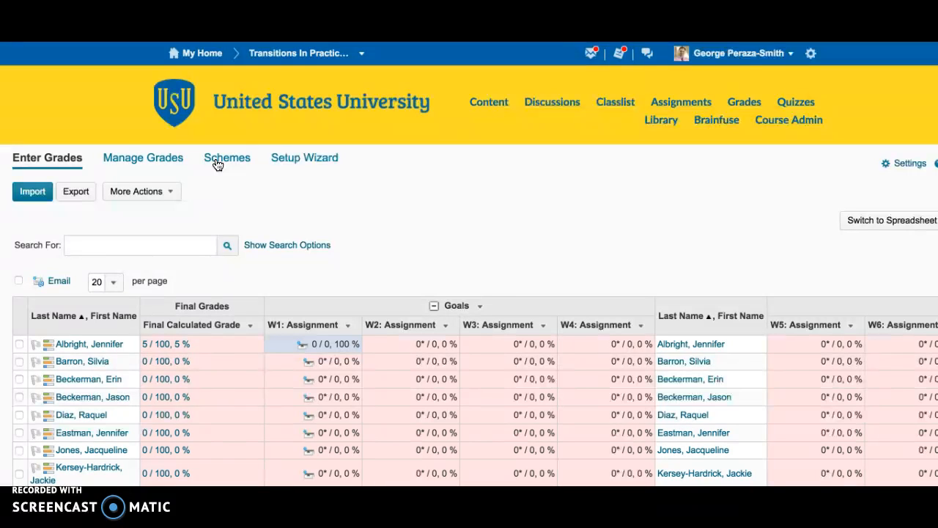
- Open the Grade All list for the W1 assignment in the Goals category
left_click(346, 327)
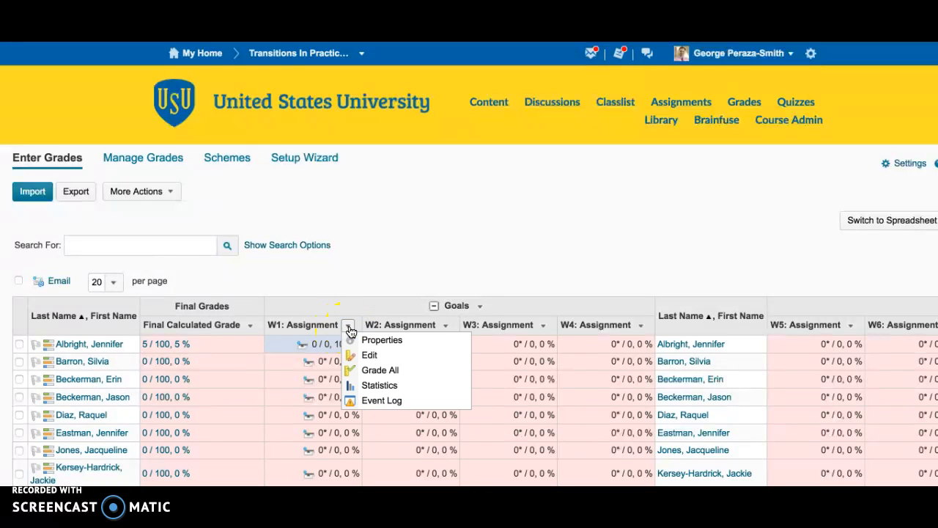
left_click(367, 372)
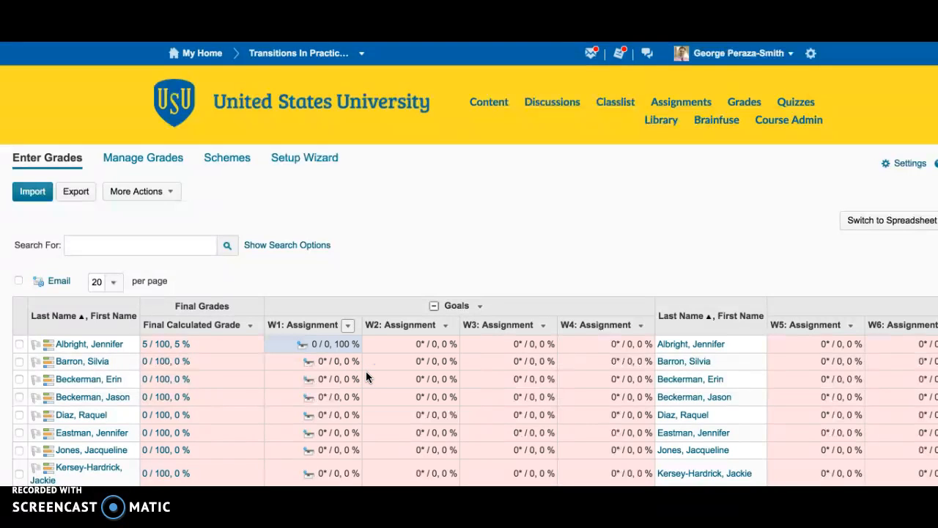
left_click(691, 248)
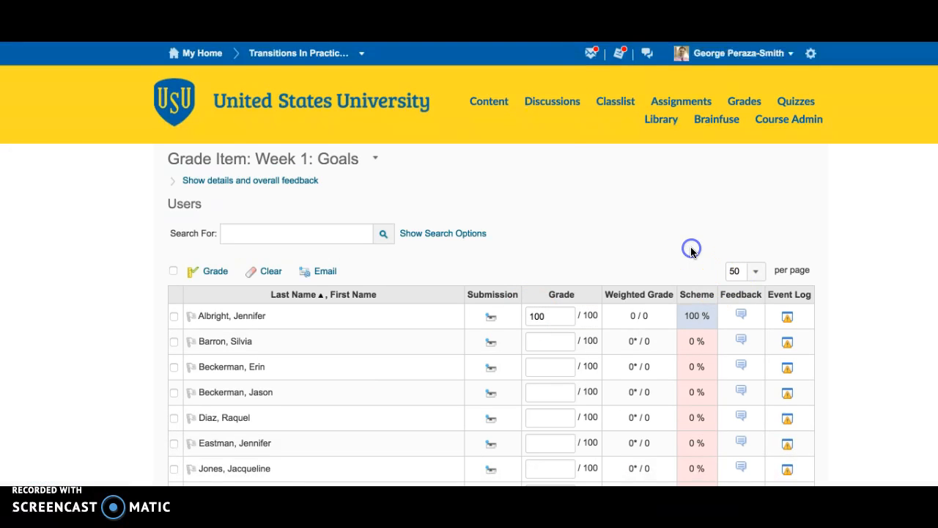
scroll(691, 250, "down", 3)
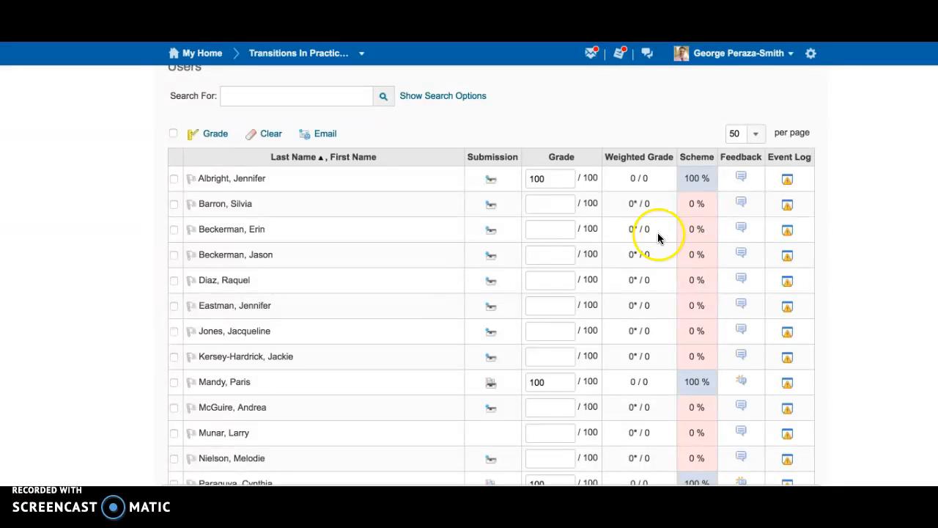
- Review the second-listed student's submitted Weekly Goals Form spreadsheet and publish a score of 100 for the submission
left_click(492, 208)
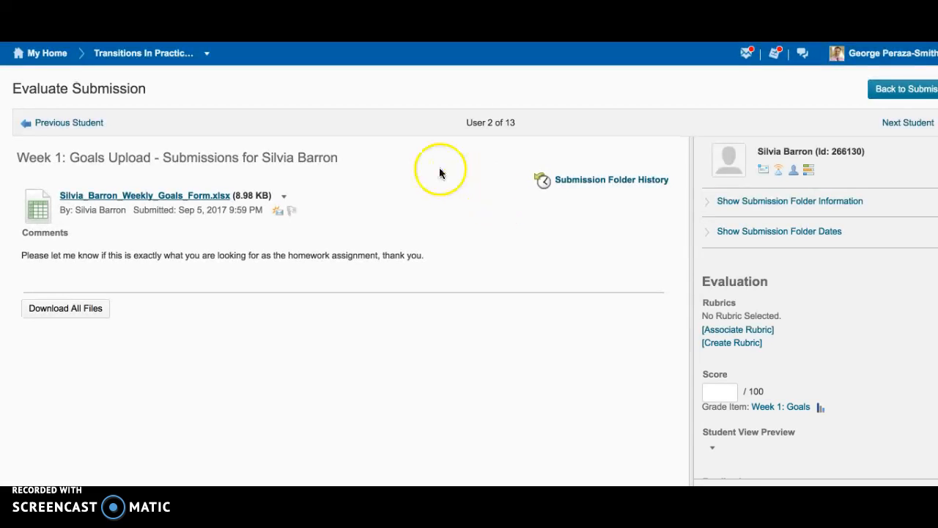
left_click(185, 195)
left_click(142, 272)
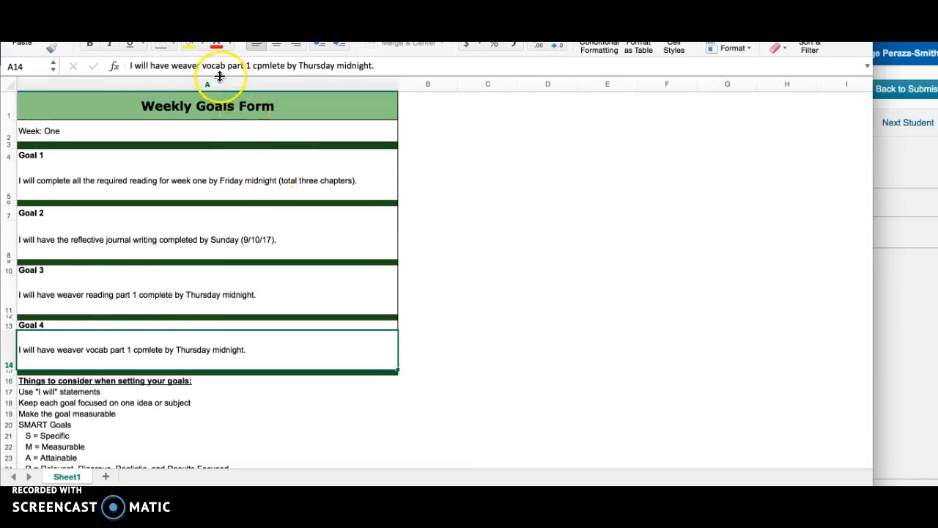
key("super+w")
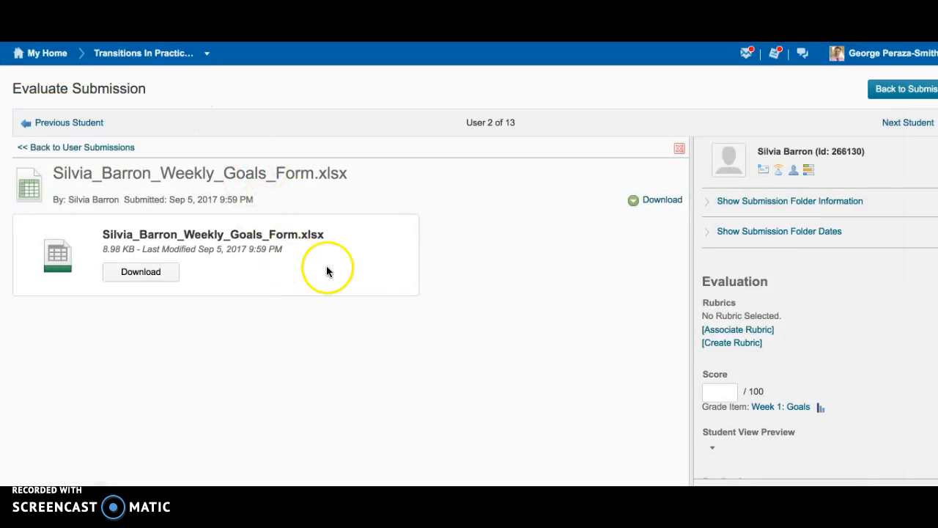
left_click(731, 393)
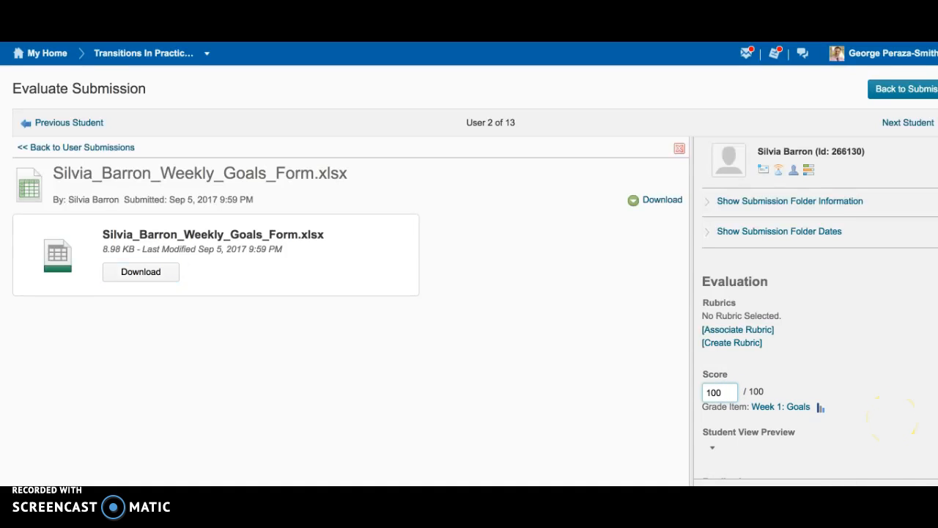
left_click(771, 456)
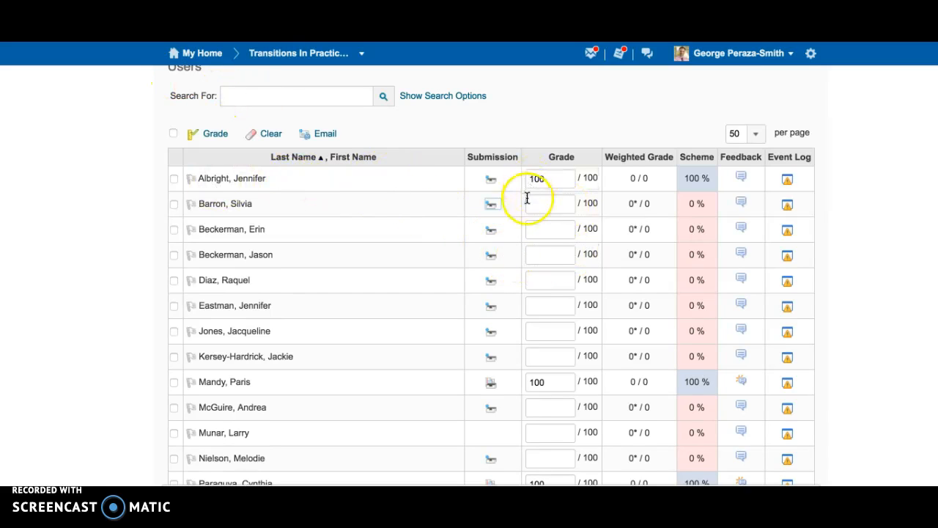
- Enter a grade of 100 for each ungraded student with a Week 1 Goals submission, from the third-listed student onward
left_click(540, 227)
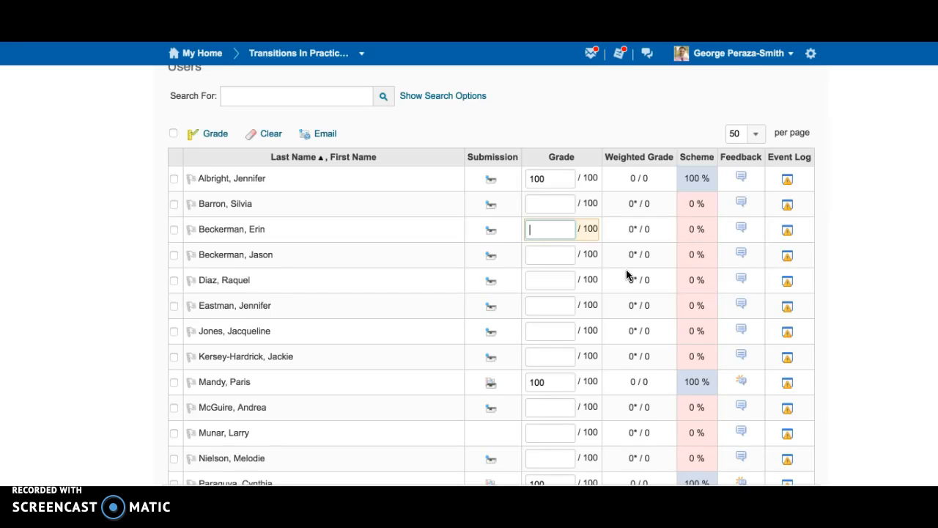
left_click(534, 255)
type("100")
left_click(529, 283)
type("100")
left_click(530, 305)
type("100")
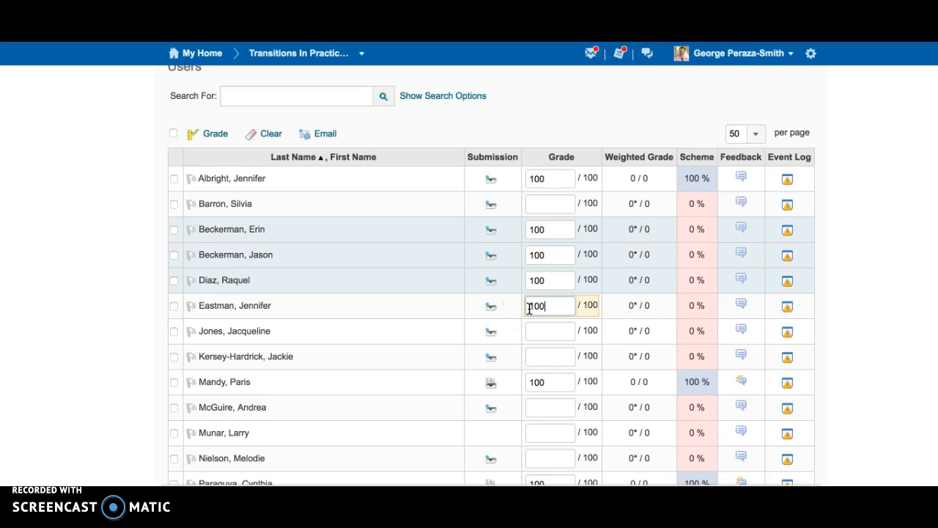
left_click(533, 332)
type("100")
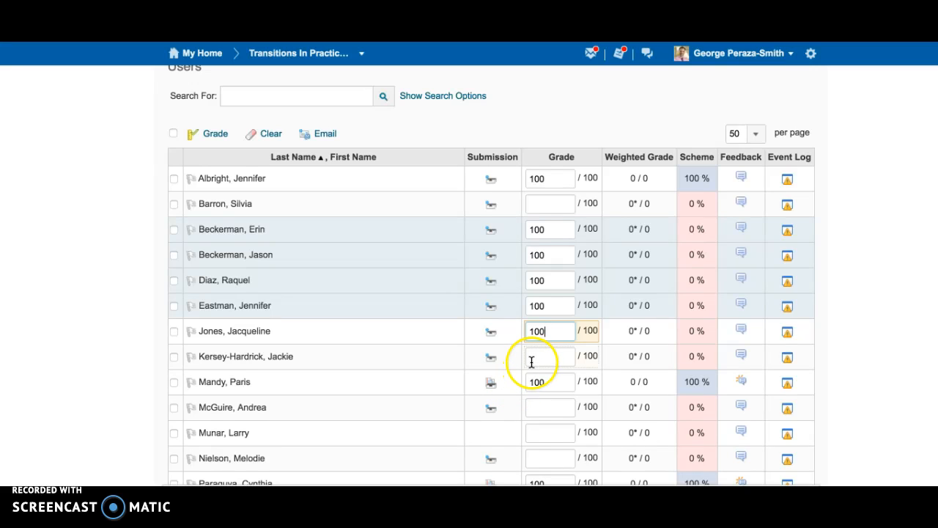
left_click(531, 357)
type("100")
left_click(541, 407)
type("100")
left_click(537, 459)
type("100")
left_click(442, 450)
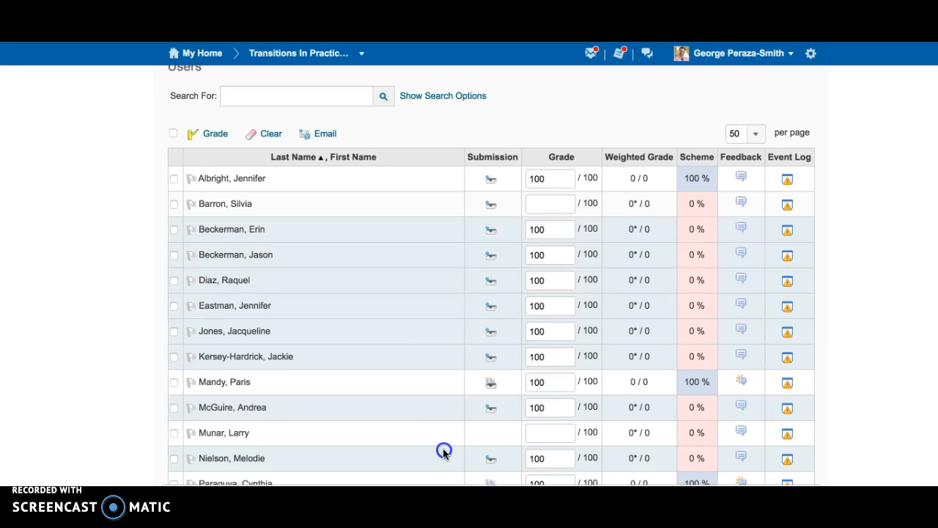
- Save the entered Week 1 Goals grades and confirm the changes
scroll(442, 447, "down", 2)
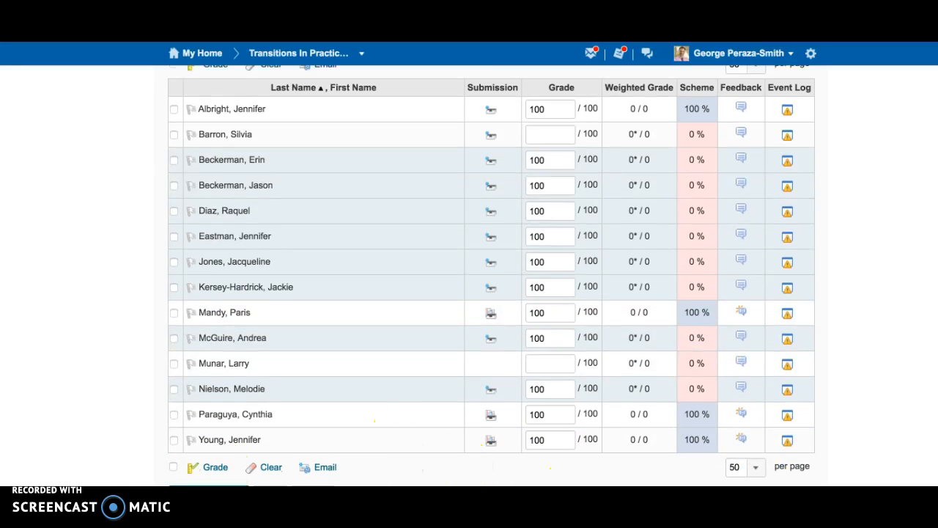
left_click(219, 466)
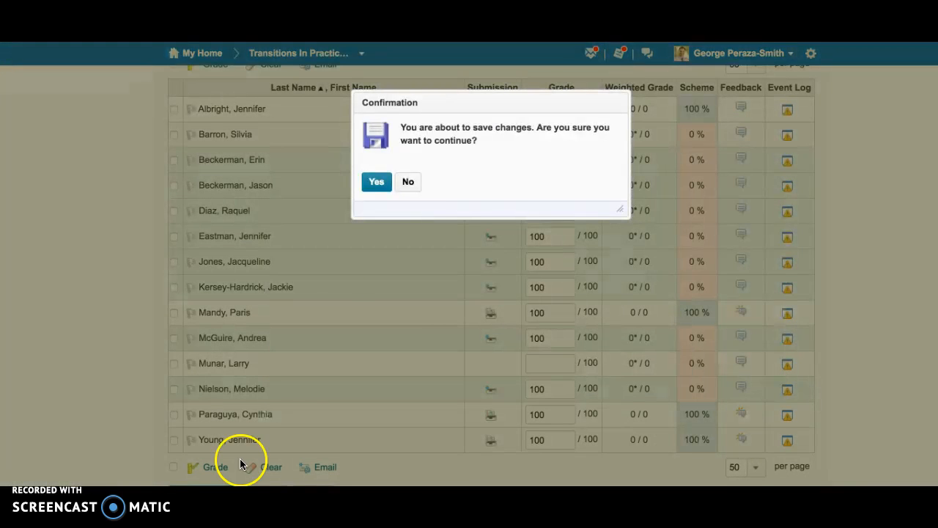
left_click(370, 182)
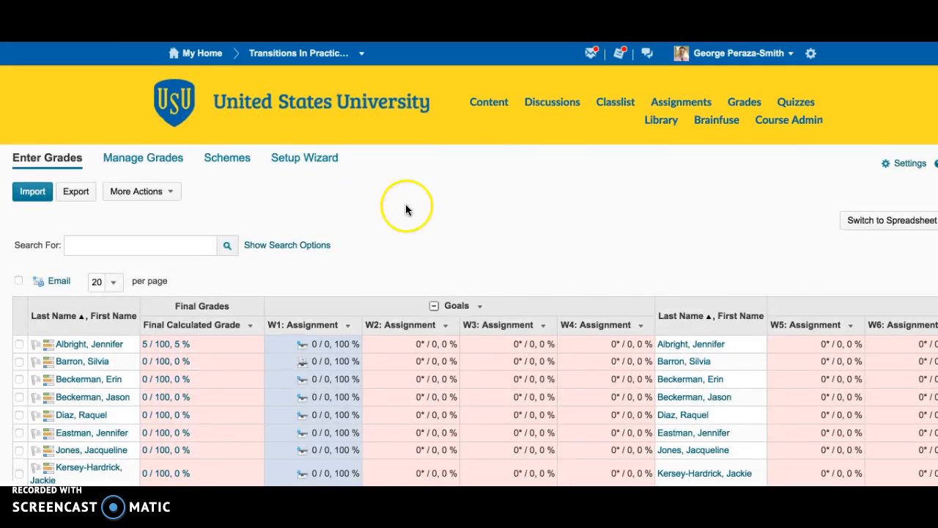
- Reopen the Week 1 Goals grading list to check the saved grades, and return to the grades overview
left_click(348, 326)
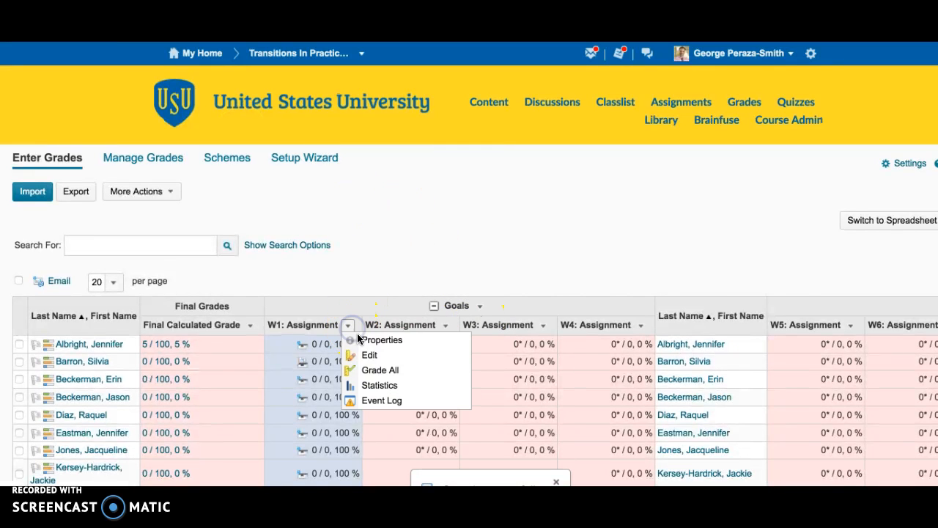
left_click(370, 371)
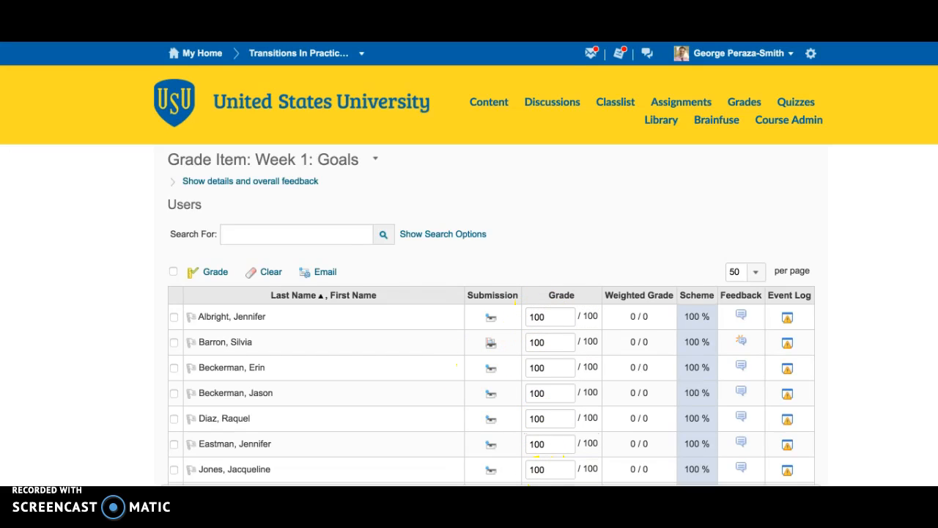
left_click(741, 103)
left_click(212, 161)
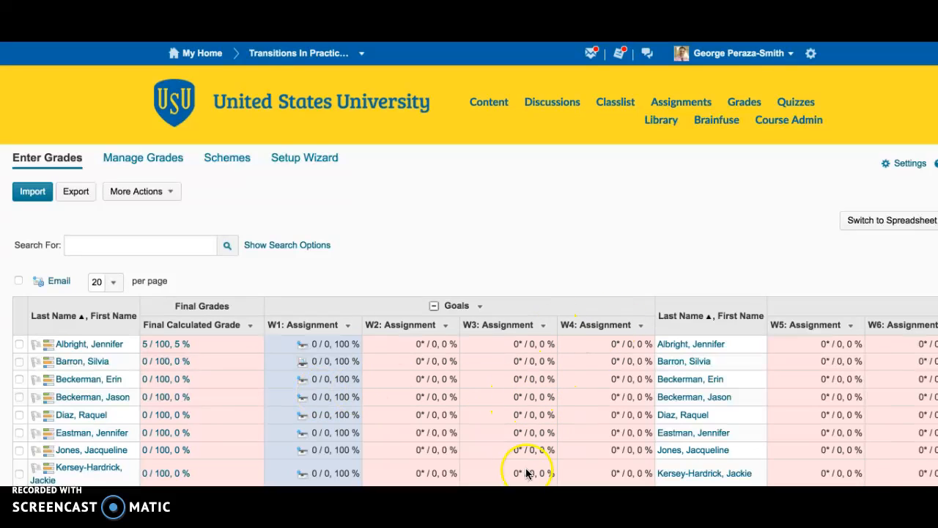
- Open the Grade All list for Week 1: Weaver Reading Part 1
scroll(567, 283, "right", 6)
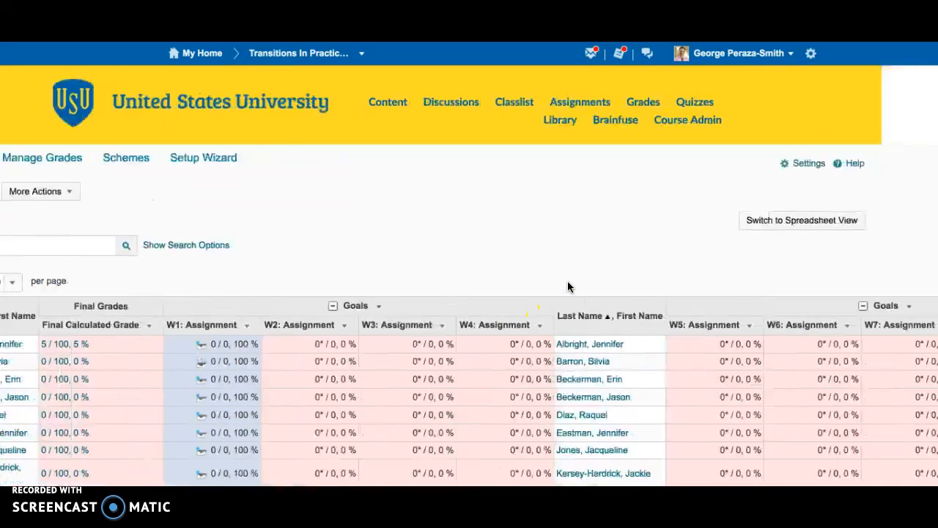
scroll(568, 286, "right", 20)
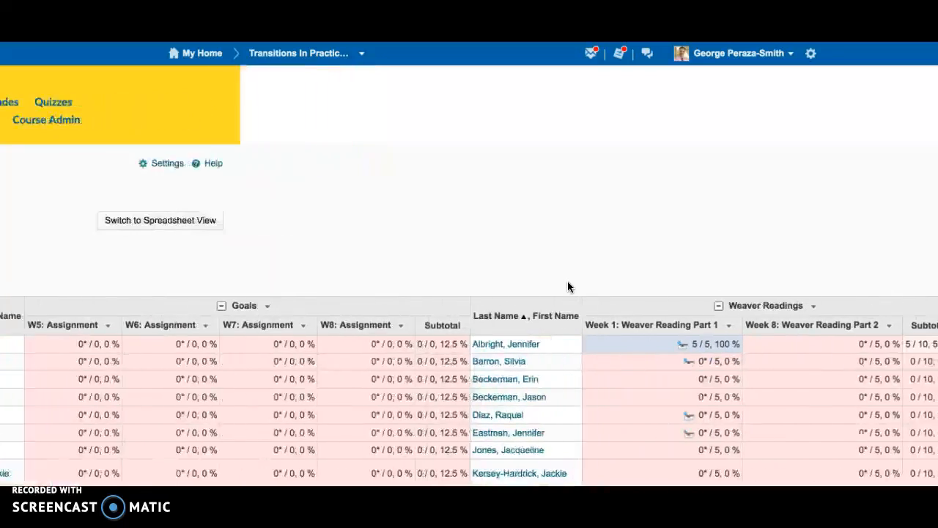
scroll(568, 287, "right", 6)
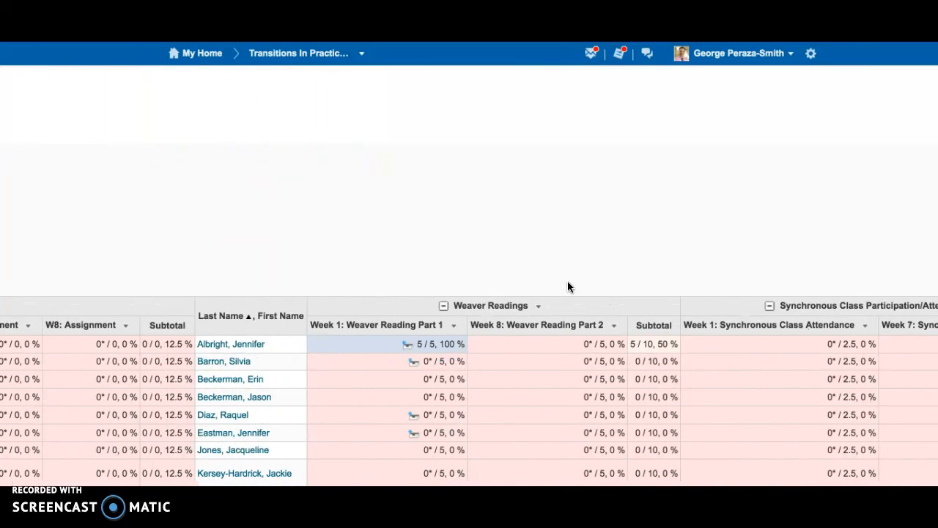
left_click(454, 325)
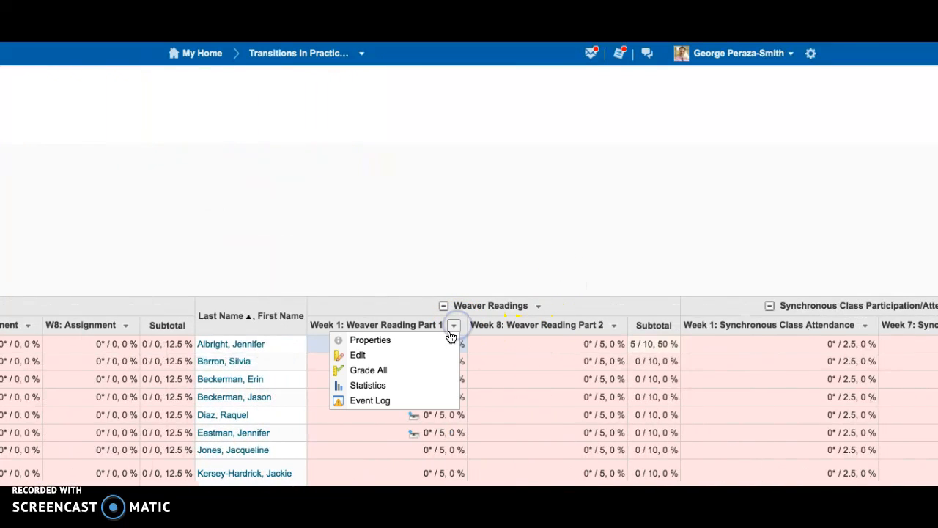
left_click(415, 368)
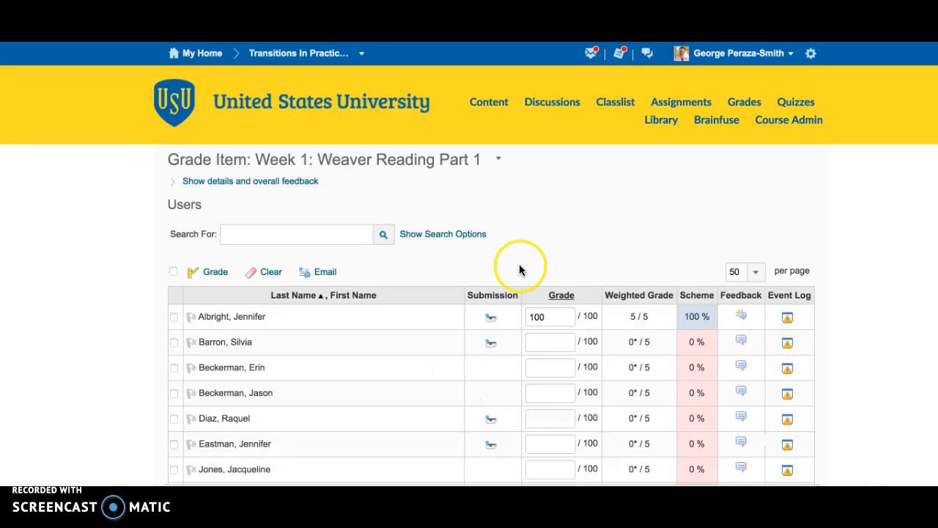
- Open the second-listed student's Weaver Reading submission and review the attached Weaver Student Report.docx
left_click(490, 345)
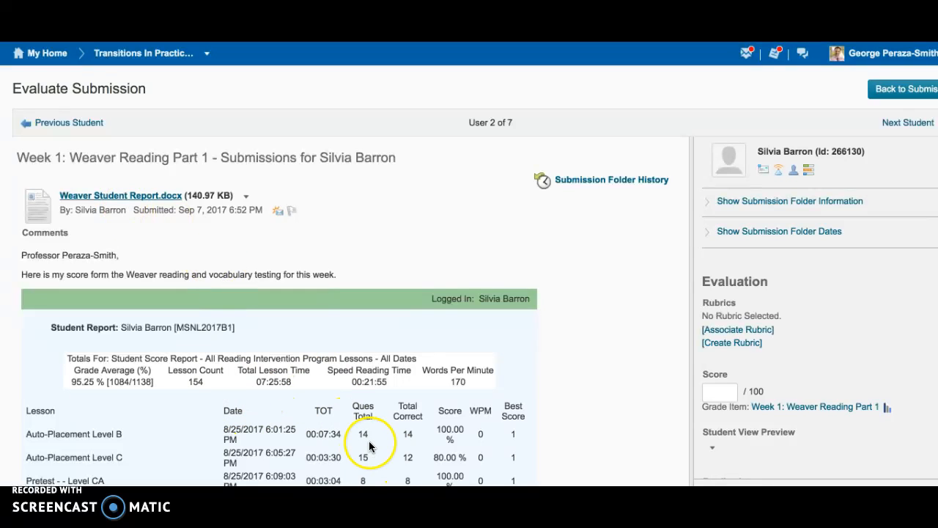
left_click(119, 198)
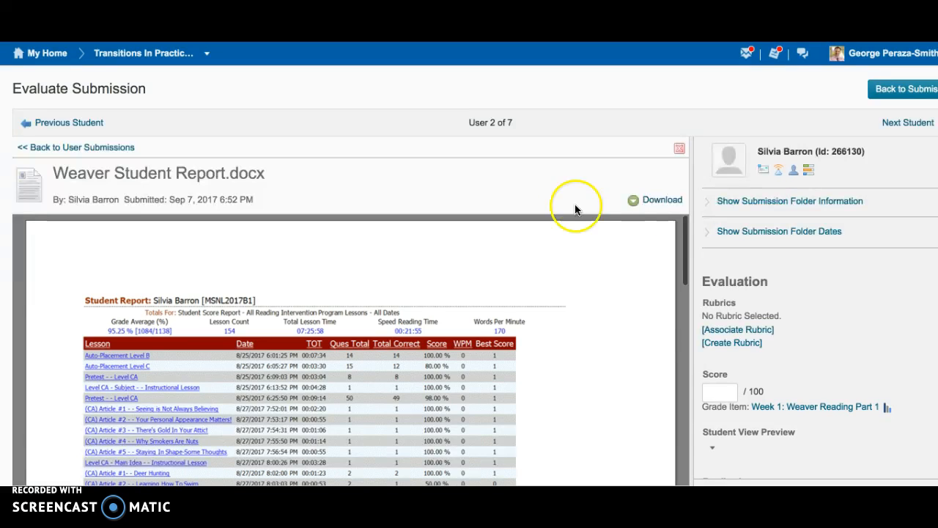
left_click_drag(680, 220, 682, 139)
left_click(686, 374)
scroll(686, 374, "down", 3)
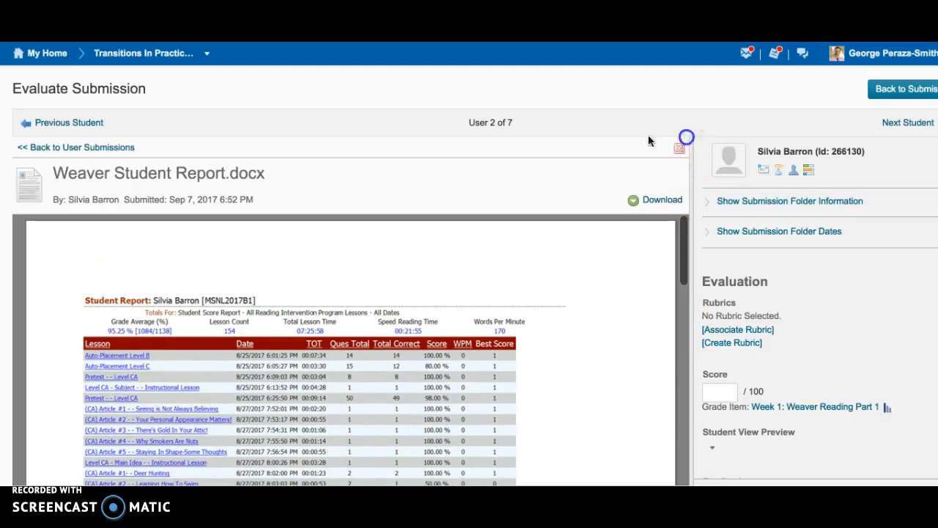
- Set the score of the second-listed student's Week 1: Weaver Reading Part 1 submission to 0
left_click(726, 392)
type("0")
left_click(835, 397)
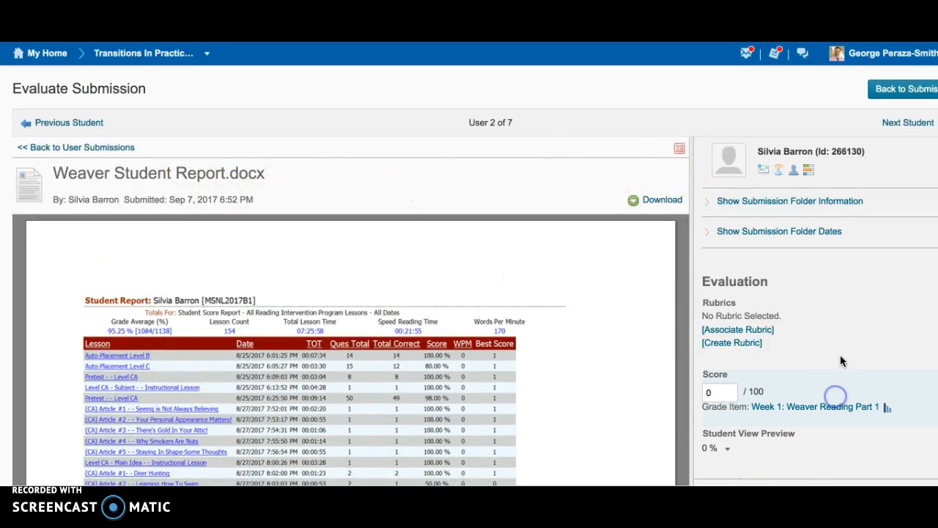
- Save the feedback "This is not correct. You are to submit the correct form with the Part A completed. Once you have submitted correctly, points will be awarded."
scroll(836, 351, "down", 3)
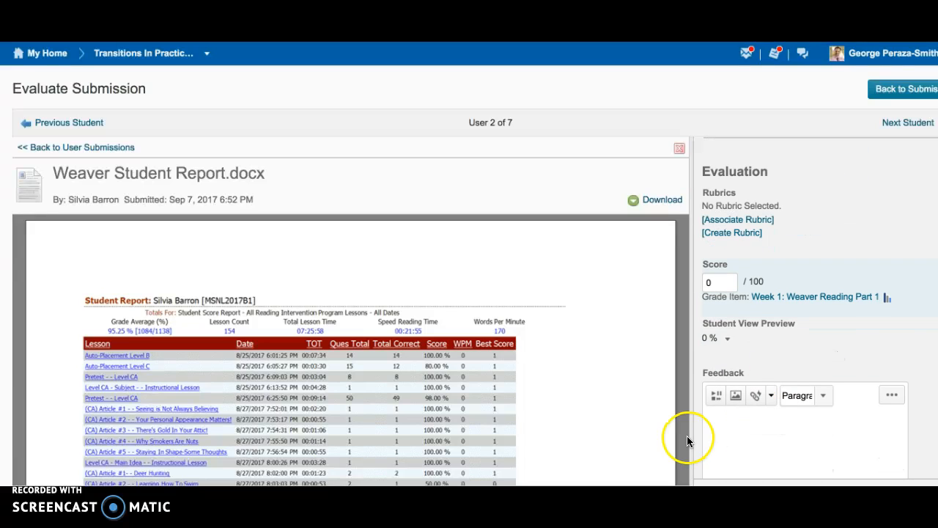
left_click(733, 416)
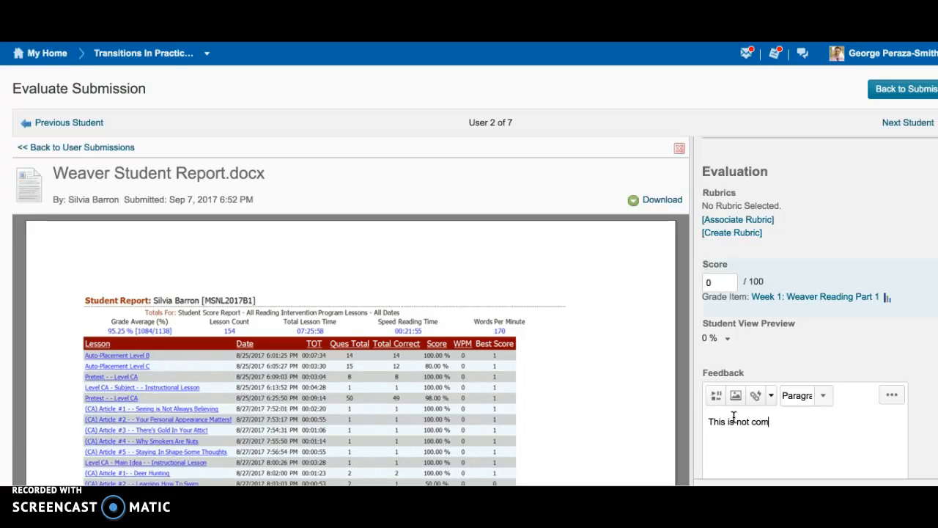
key("BackSpace")
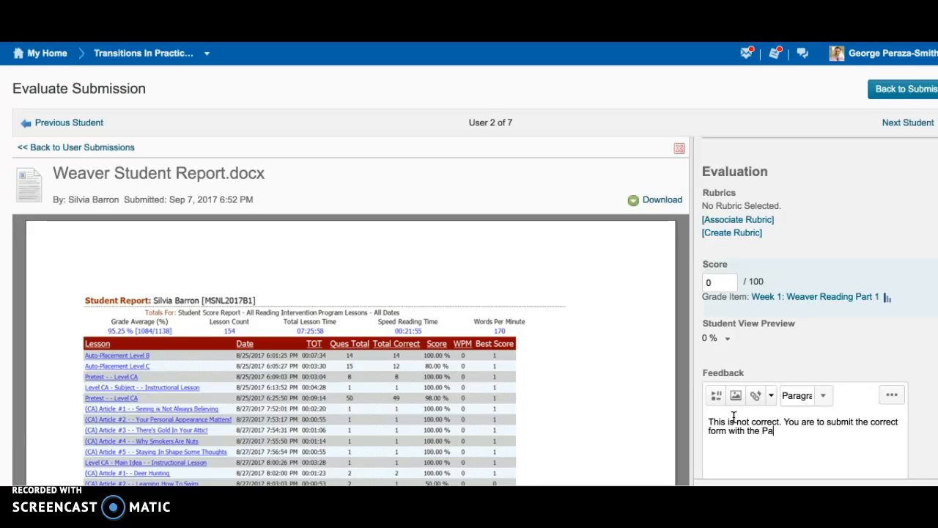
type("mpleted. Once you have")
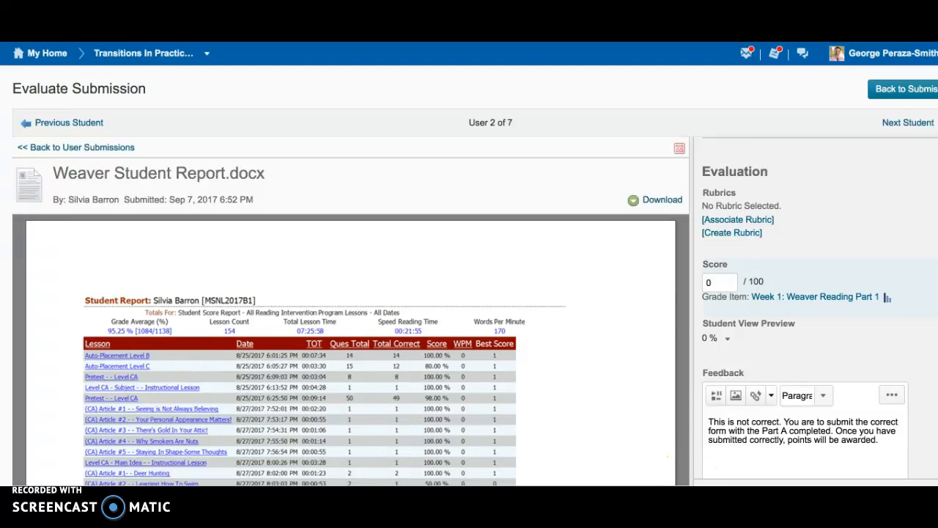
left_click(716, 494)
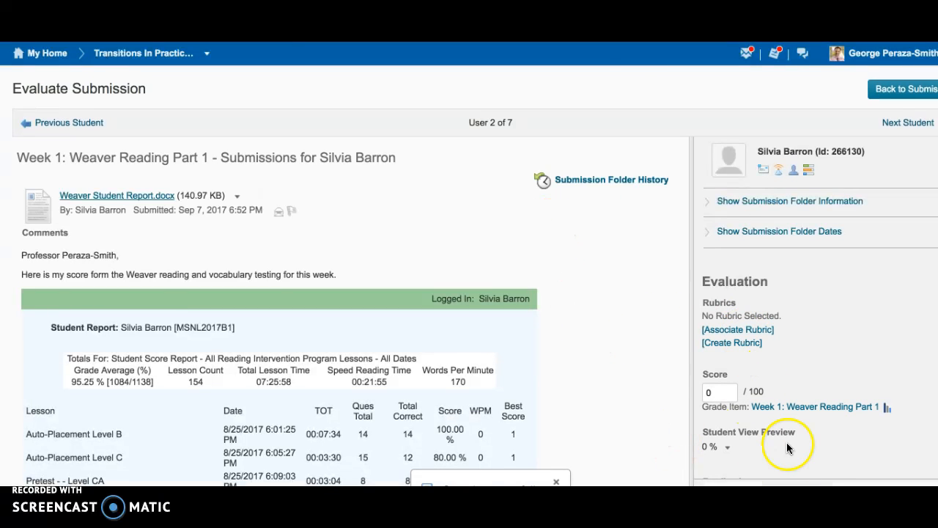
- Open the fifth-listed student's Week 1: Weaver Reading Part 1 submission and its attached Weaver Reading Plan document
left_click(612, 22)
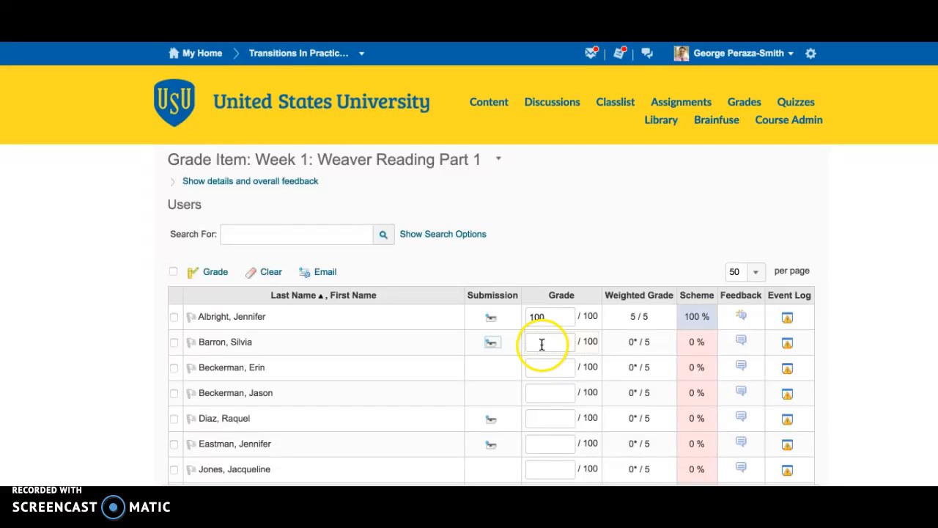
left_click(491, 419)
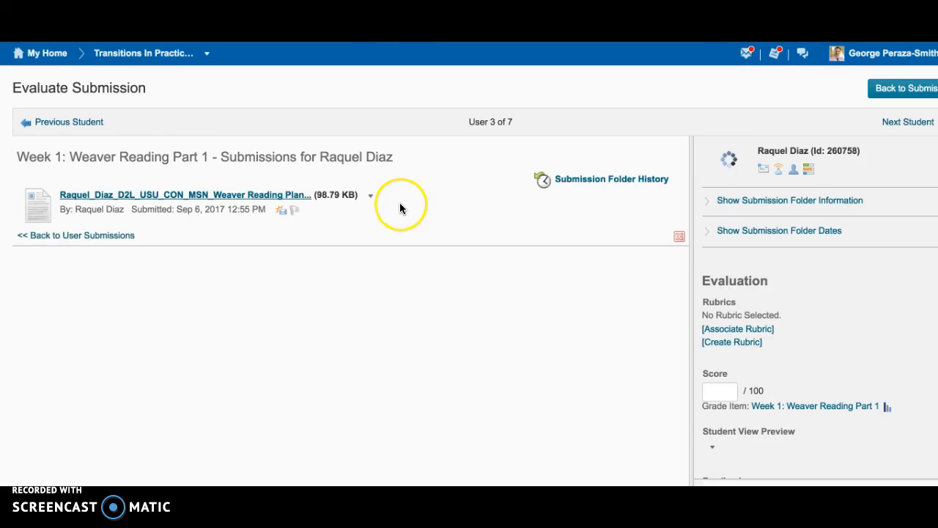
left_click(239, 195)
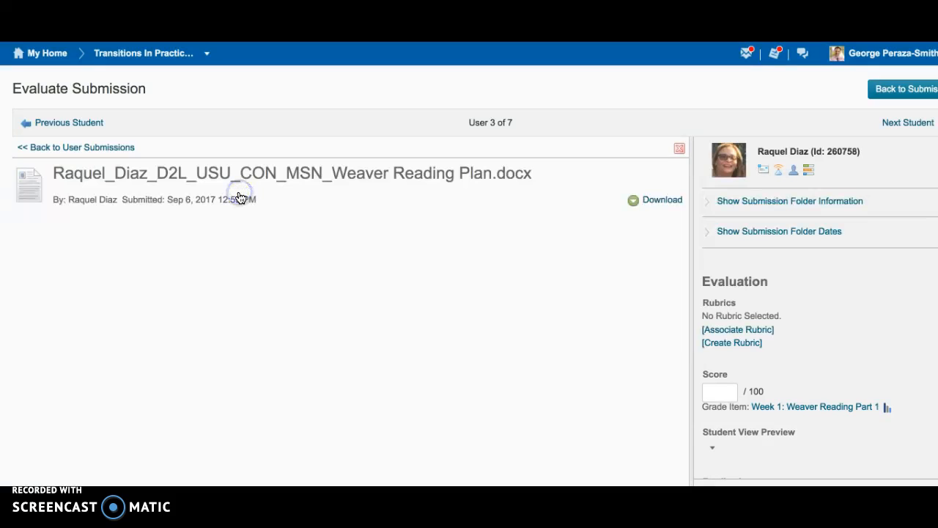
- Review the current levels, goal levels and Part 2 section in the fifth-listed student's Weaver Reading Plan
scroll(595, 326, "down", 2)
scroll(594, 326, "down", 5)
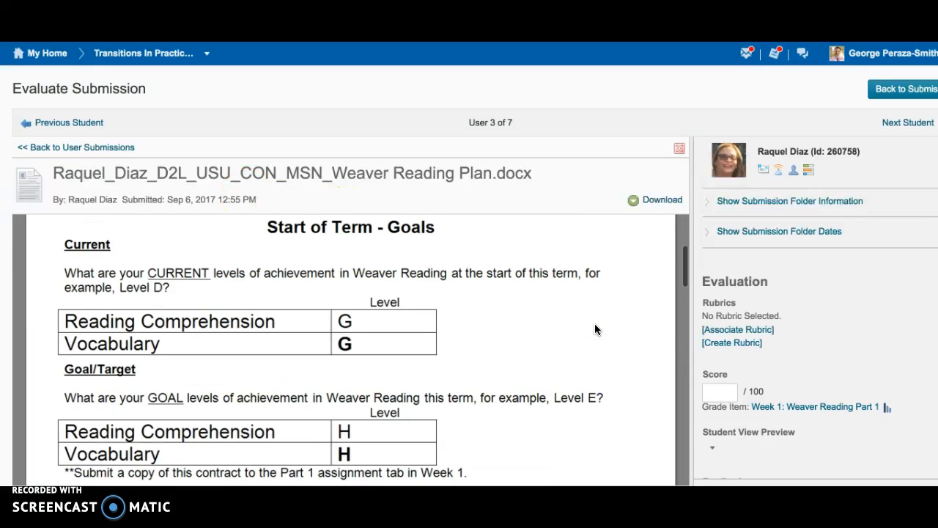
scroll(594, 329, "down", 3)
scroll(595, 329, "up", 2)
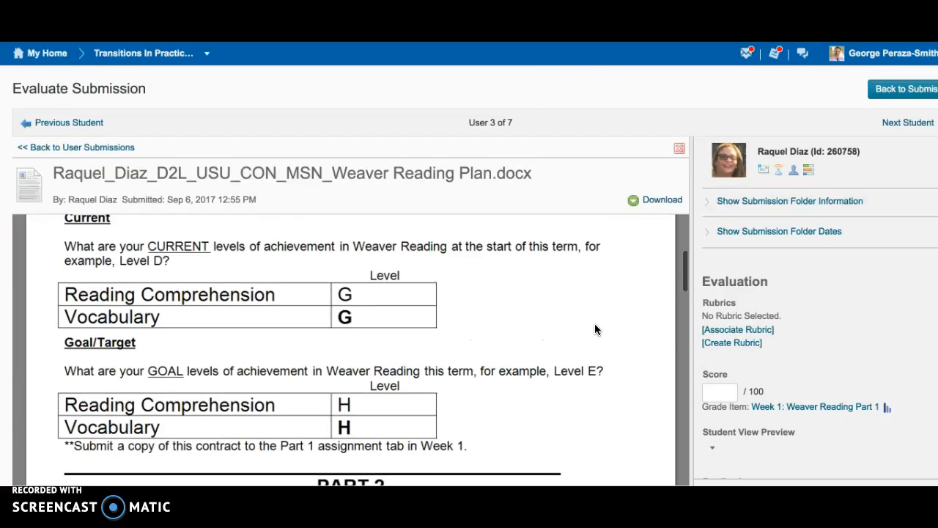
scroll(594, 329, "up", 1)
scroll(594, 329, "down", 2)
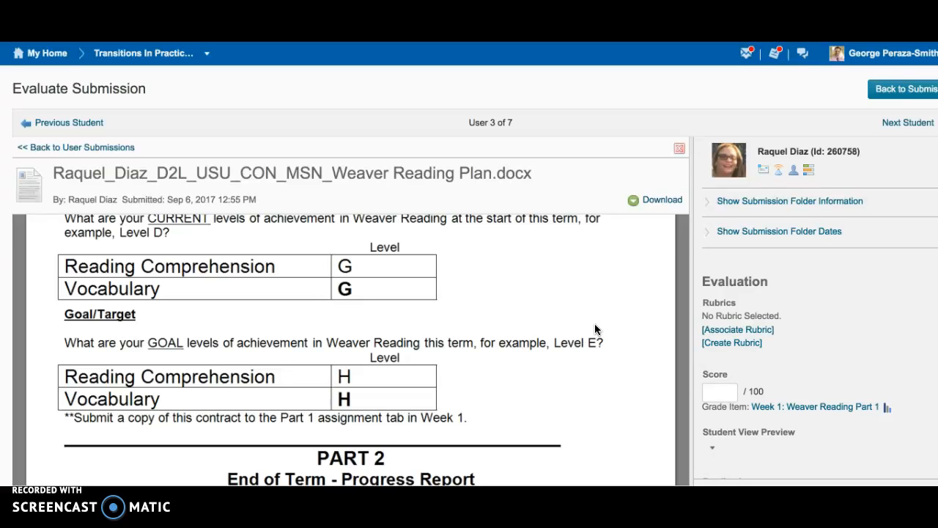
scroll(594, 329, "down", 2)
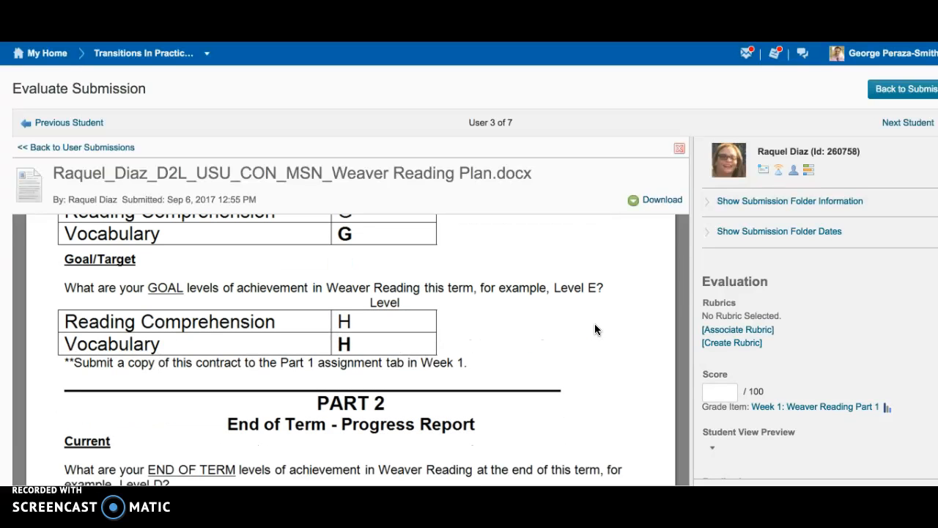
scroll(594, 329, "down", 7)
scroll(595, 329, "up", 1)
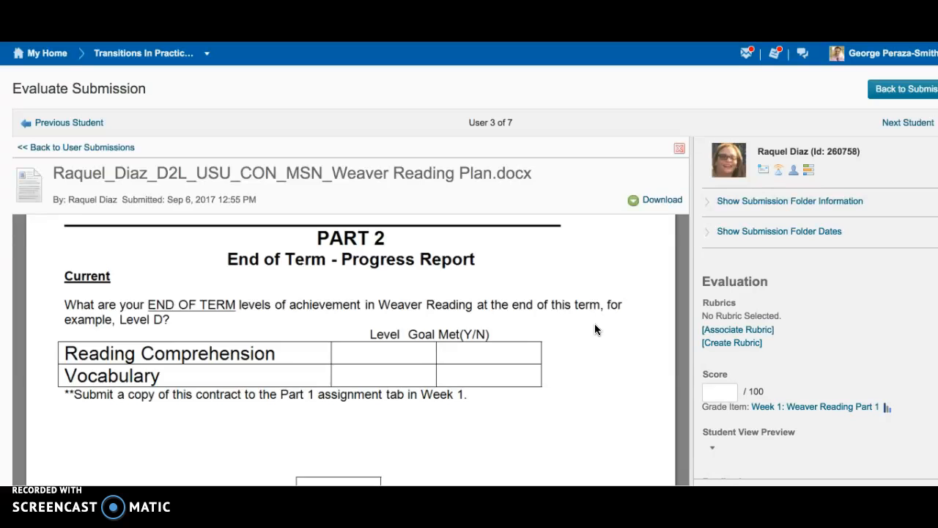
scroll(595, 329, "up", 6)
- Set the fifth-listed student's Week 1: Weaver Reading Part 1 score to 100, save it and close the evaluation
left_click(723, 393)
type("100")
left_click(725, 462)
left_click(618, 203)
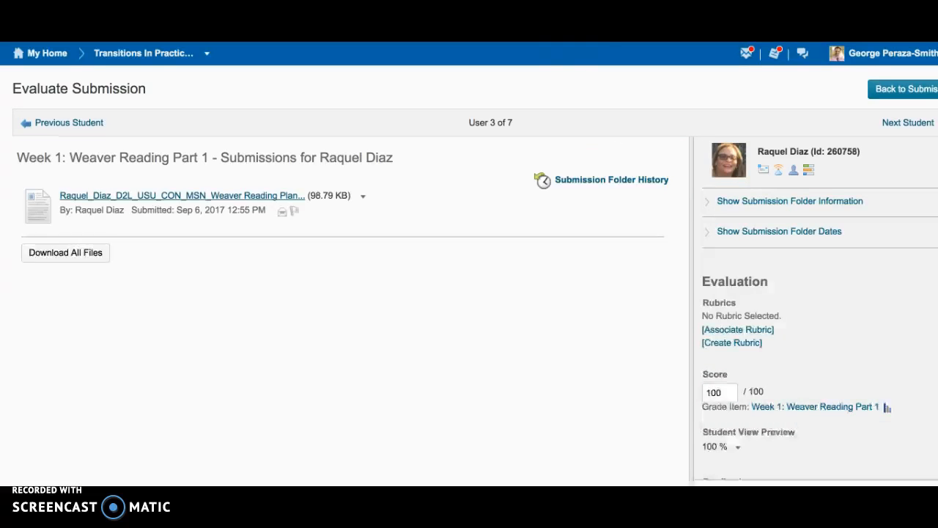
key("super+w")
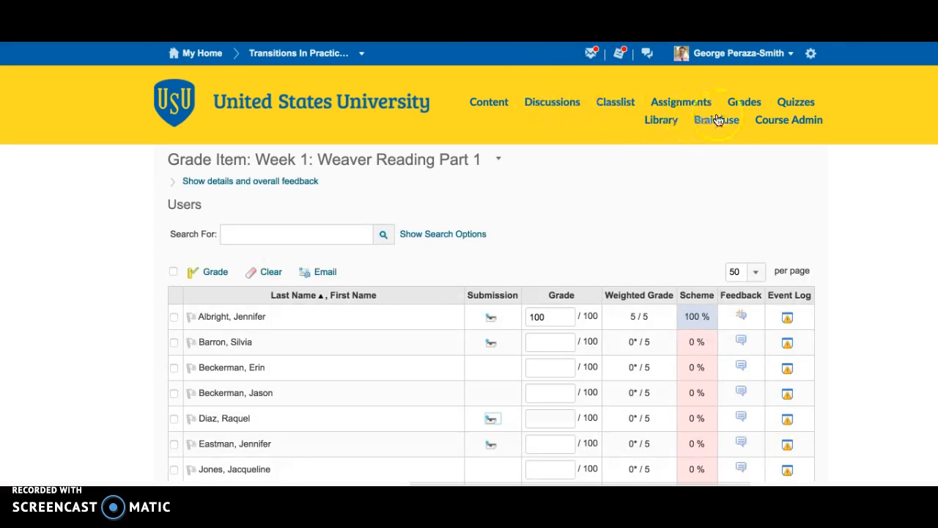
- Open the Grade All list for Week 1 - Quiz 1 from the Enter Grades view of the gradebook
left_click(743, 102)
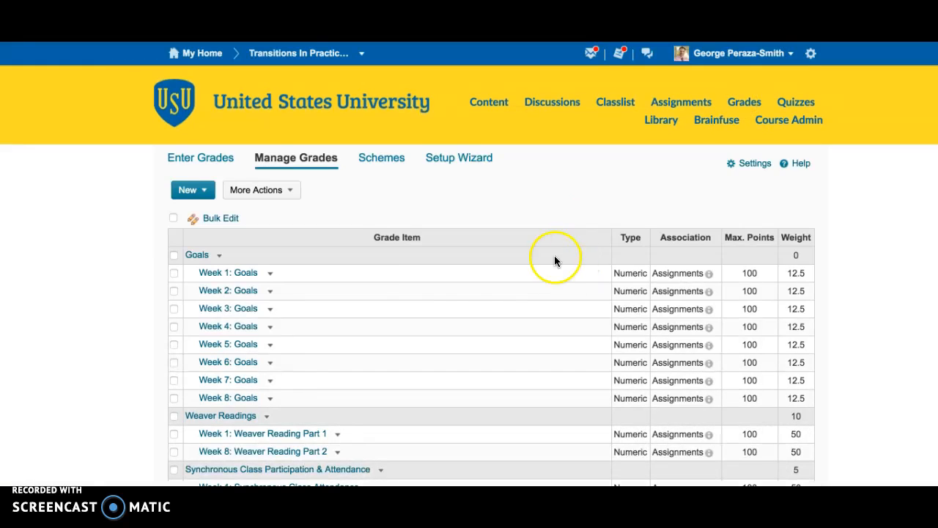
left_click(197, 160)
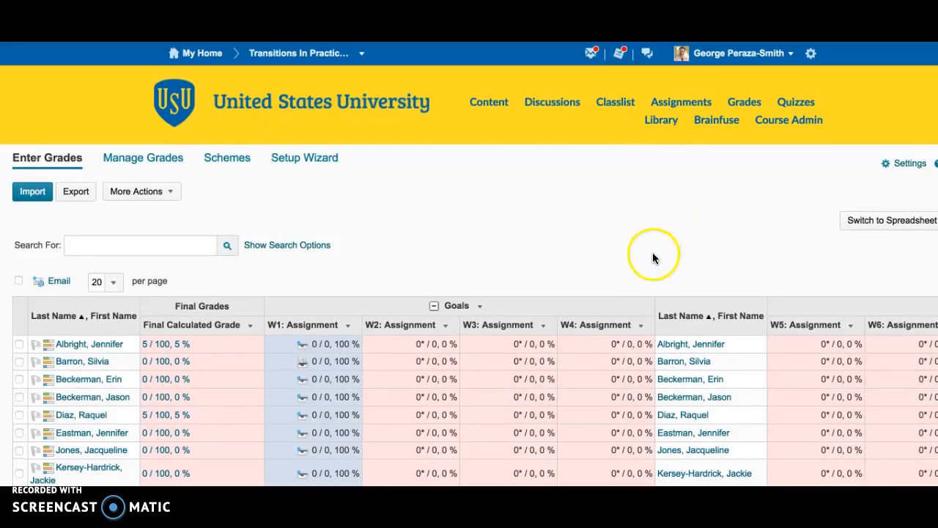
left_click(652, 254)
scroll(653, 257, "right", 10)
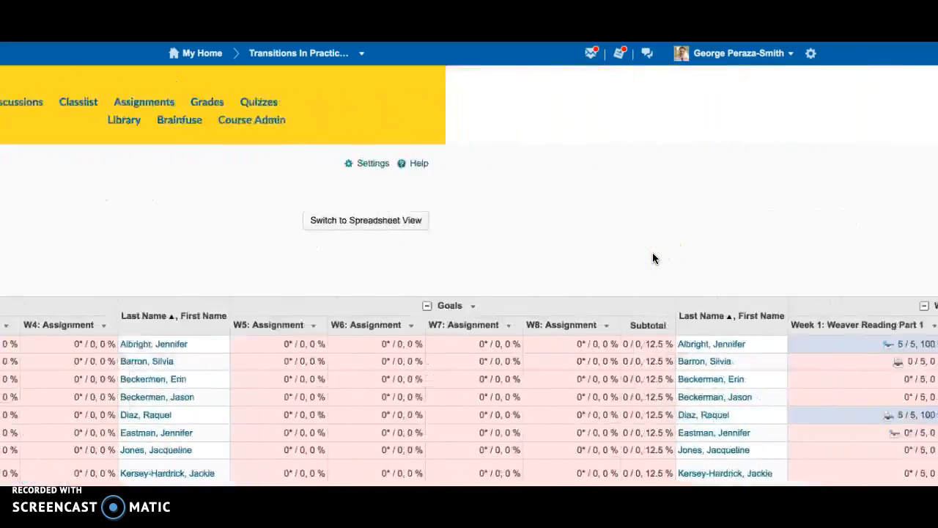
scroll(653, 258, "right", 12)
scroll(652, 258, "right", 12)
scroll(653, 258, "right", 9)
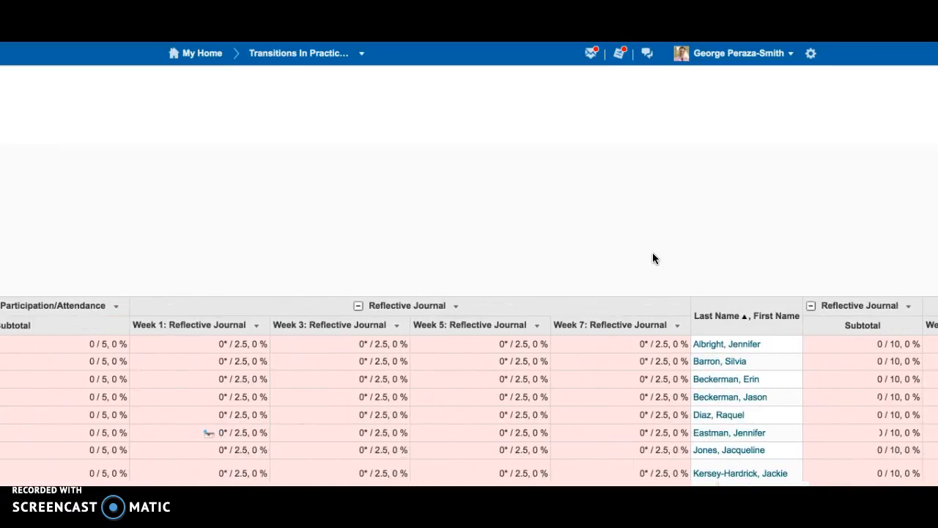
scroll(654, 258, "right", 11)
scroll(653, 257, "right", 11)
scroll(654, 258, "right", 9)
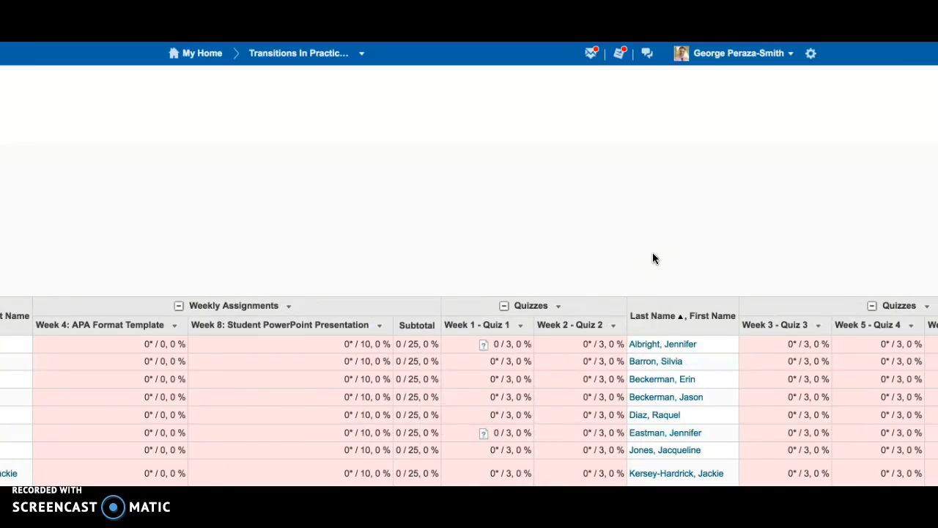
scroll(654, 258, "right", 4)
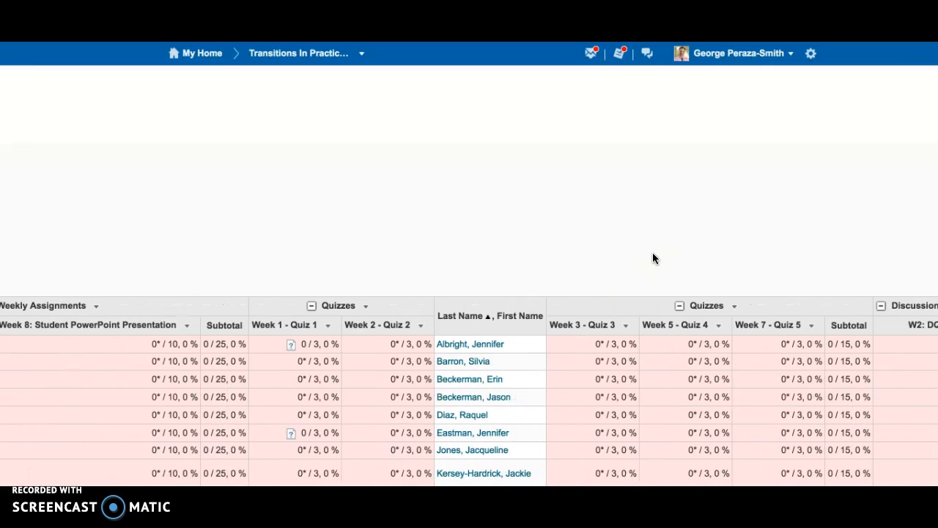
scroll(653, 258, "left", 1)
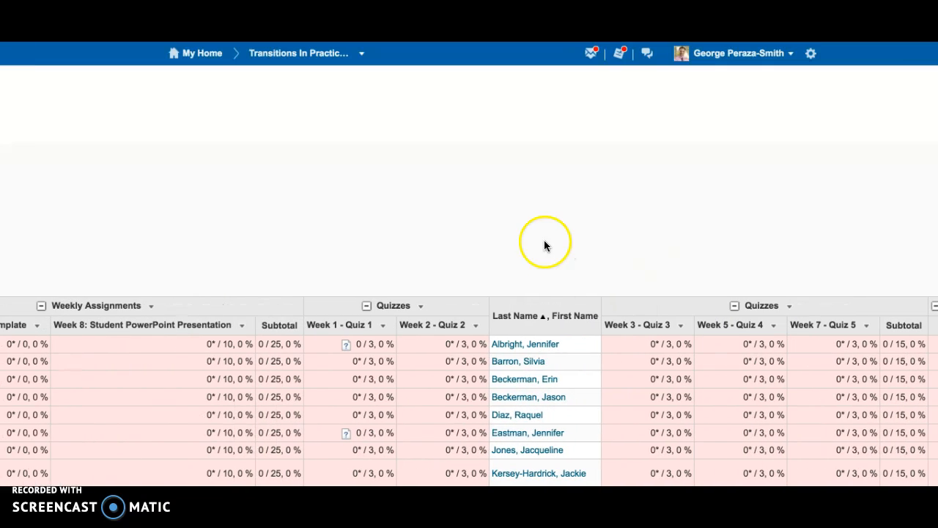
left_click(382, 326)
left_click(358, 372)
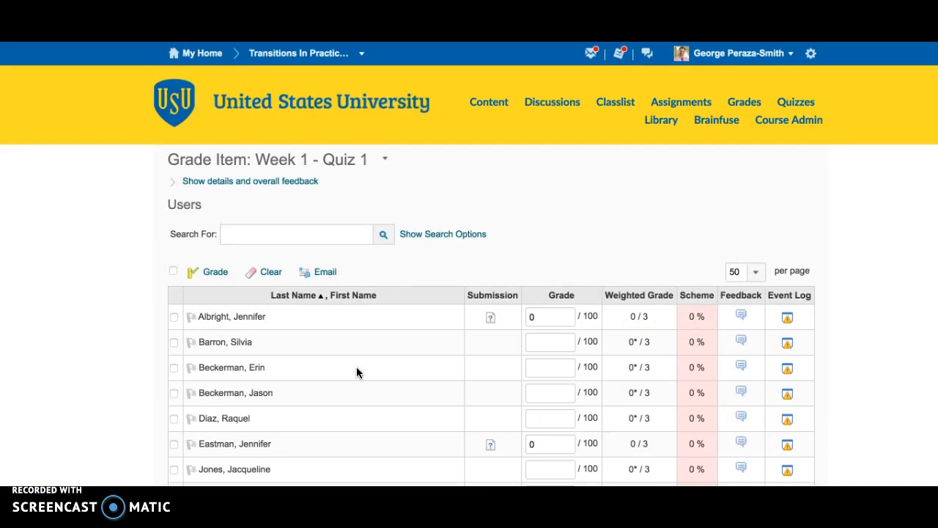
- Open the first-listed student's Week 1 - Quiz 1 submission and display Attempt 1 instead of the completion summary
left_click(488, 321)
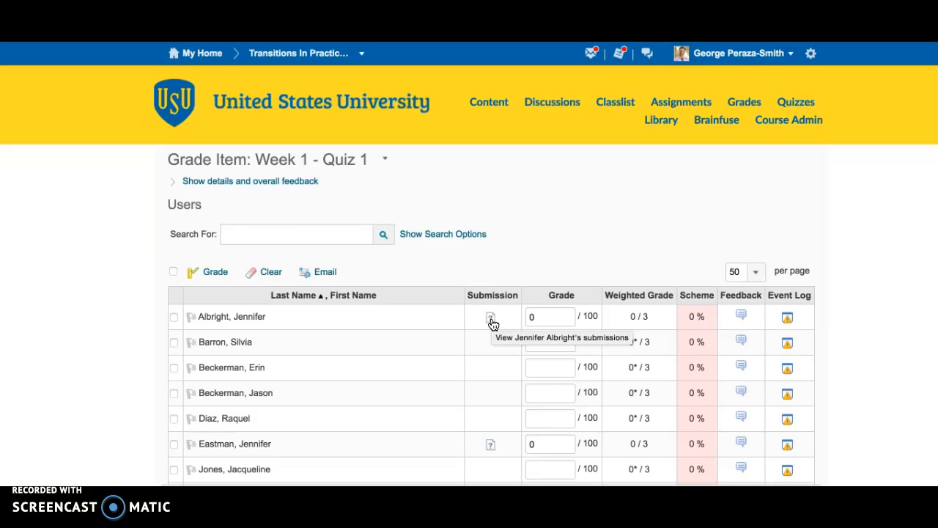
left_click(491, 320)
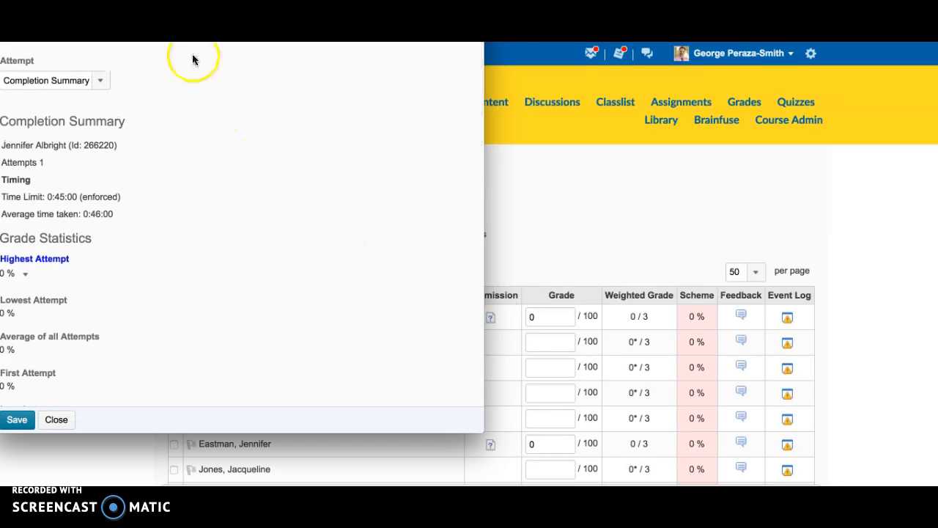
left_click_drag(171, 41, 295, 38)
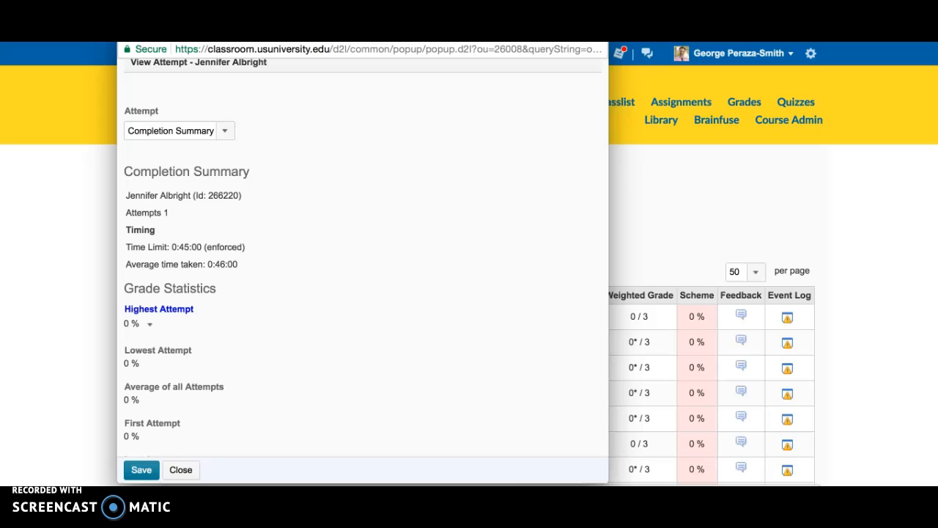
left_click(227, 131)
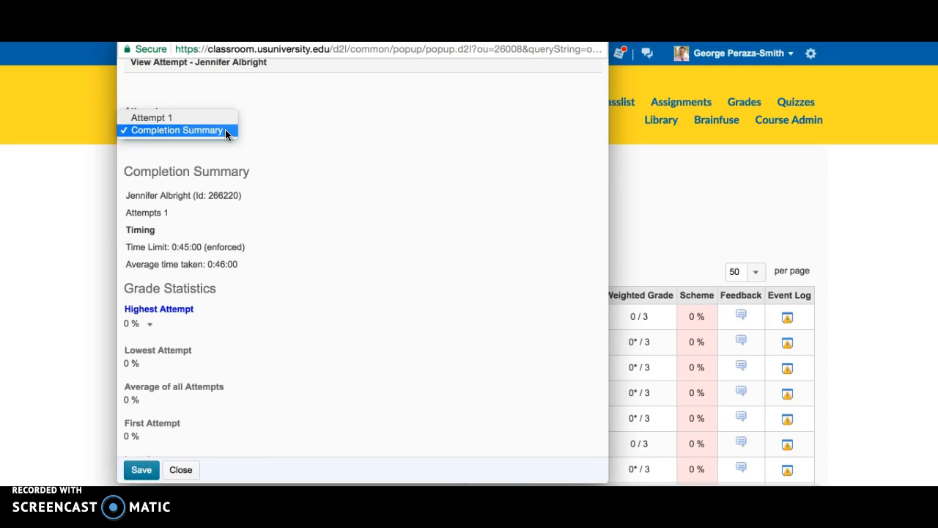
left_click(224, 120)
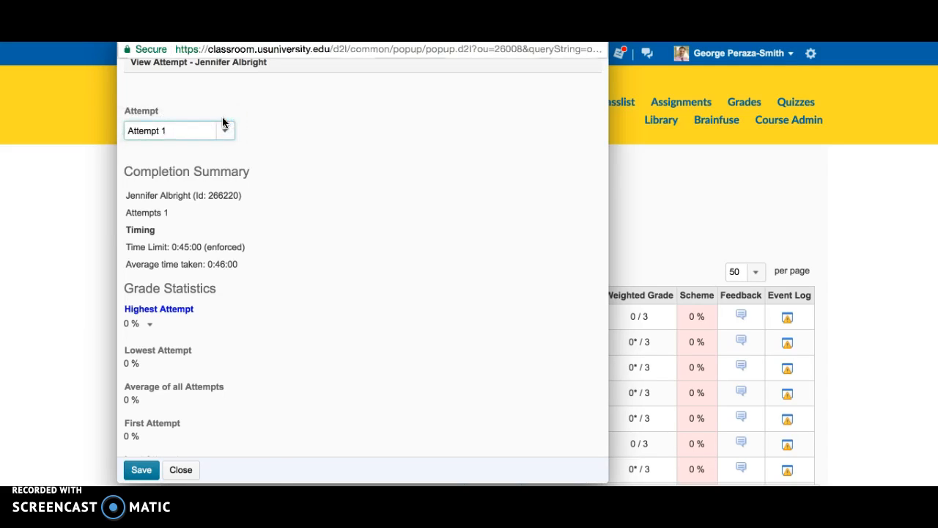
scroll(425, 317, "down", 5)
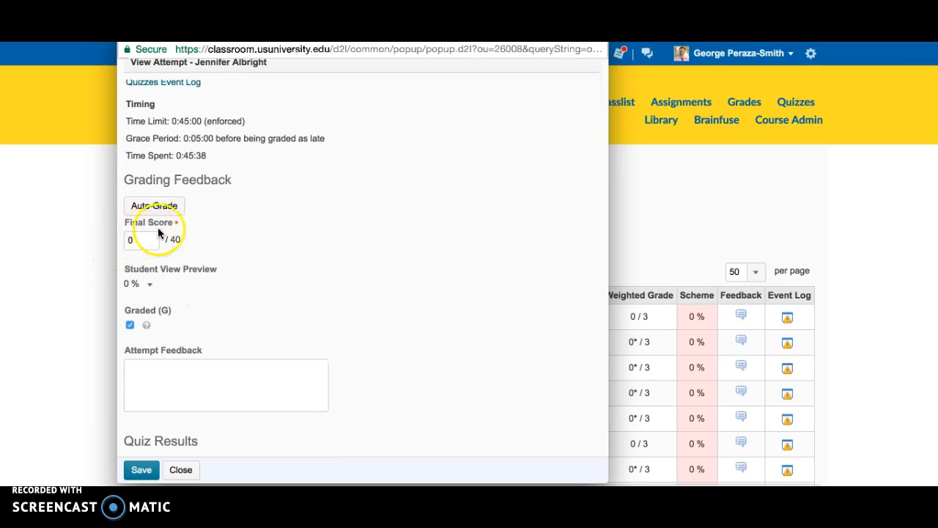
- Compare the first-listed student's Question 1 answer about the blurring of CNS and NP roles with the answer key
left_click(337, 341)
scroll(337, 341, "down", 8)
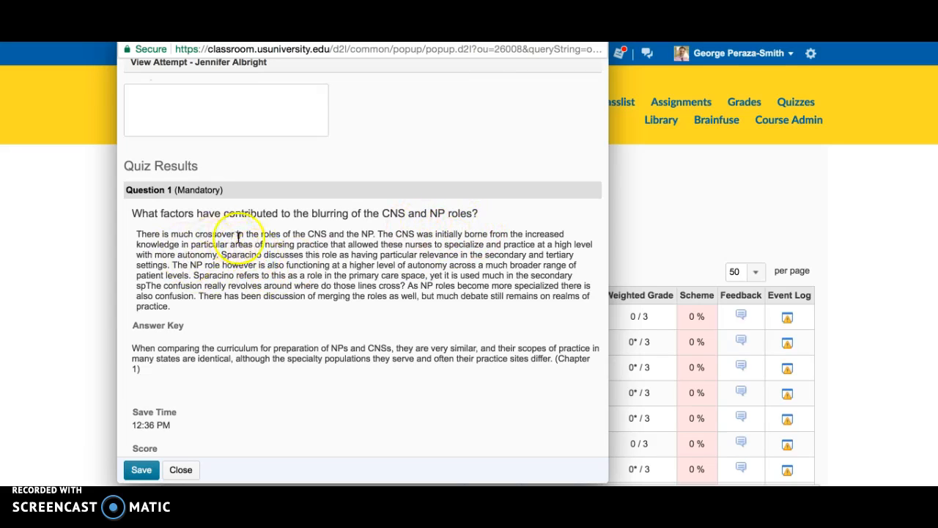
left_click(135, 233)
left_click_drag(135, 233, 217, 304)
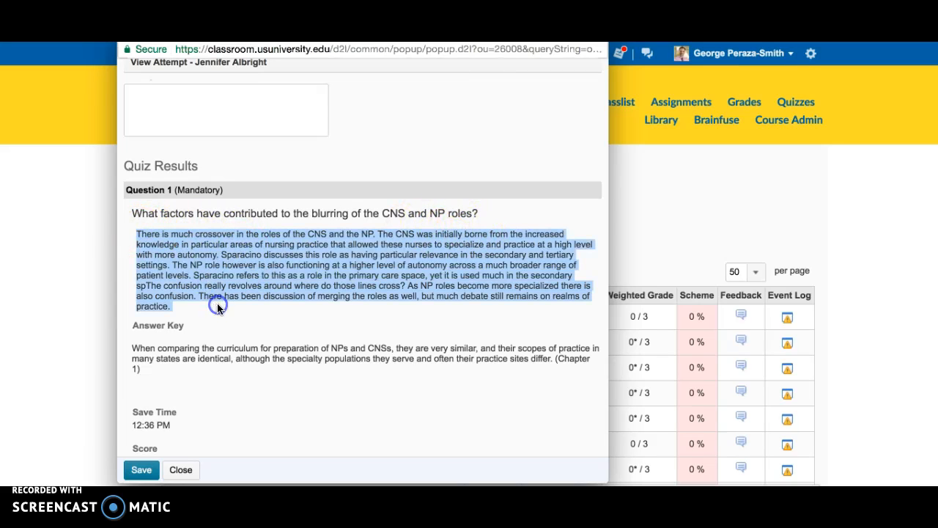
right_click(184, 342)
left_click(135, 342)
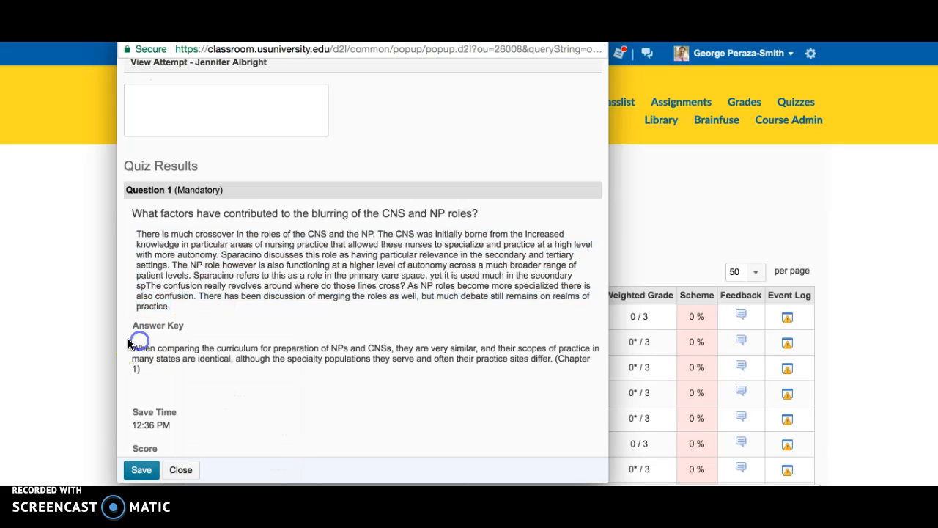
right_click(125, 341)
left_click(279, 324)
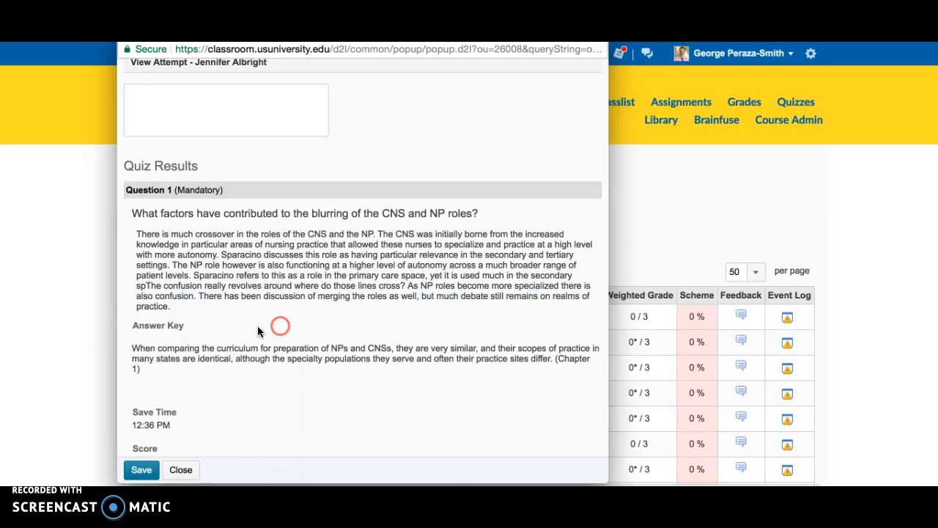
right_click(131, 347)
left_click(389, 345)
left_click(456, 356)
left_click_drag(551, 359, 135, 350)
left_click(304, 324)
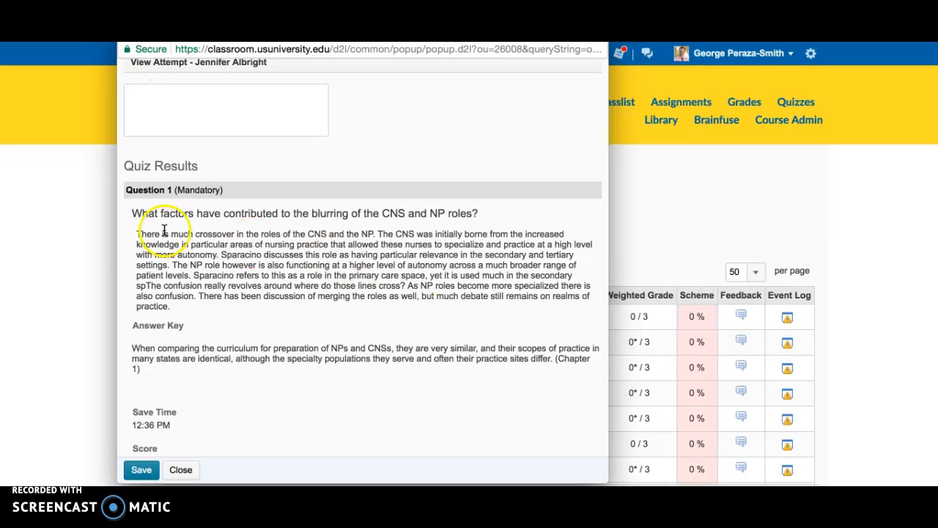
- Set the Question 1 score of the first-listed student's quiz attempt to 10
scroll(217, 330, "up", 1)
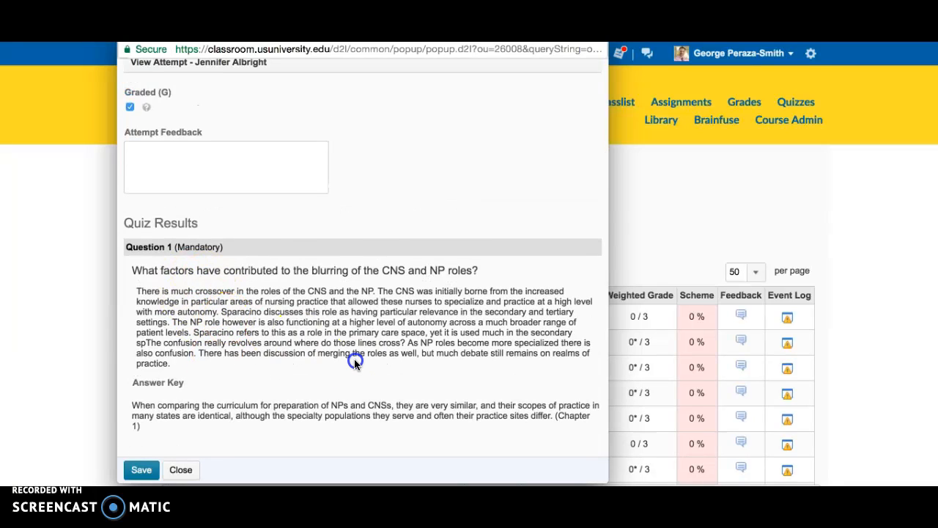
scroll(354, 360, "down", 4)
left_click(144, 330)
type("10")
- Compare the student's Question 2 answer on the future of advanced practice nursing specialties and the DNP with the answer key
scroll(347, 338, "up", 2)
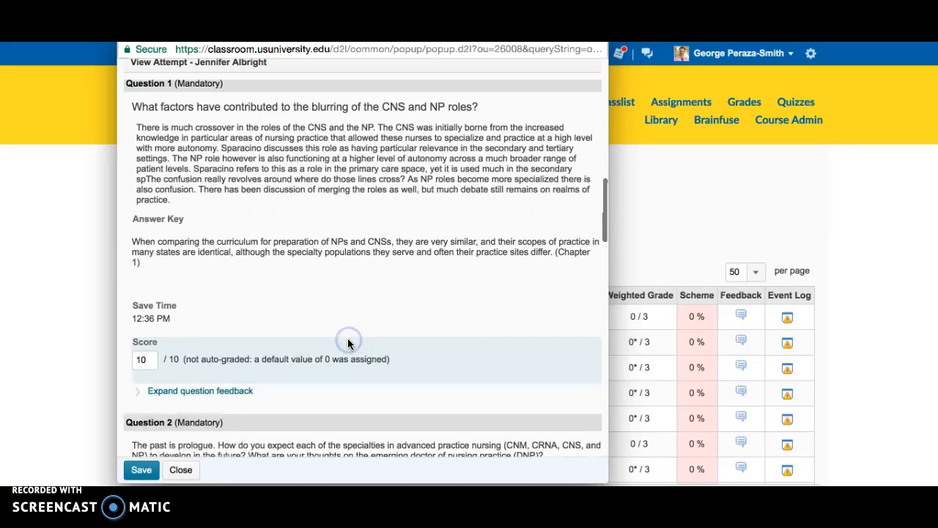
scroll(347, 337, "down", 1)
scroll(347, 341, "down", 6)
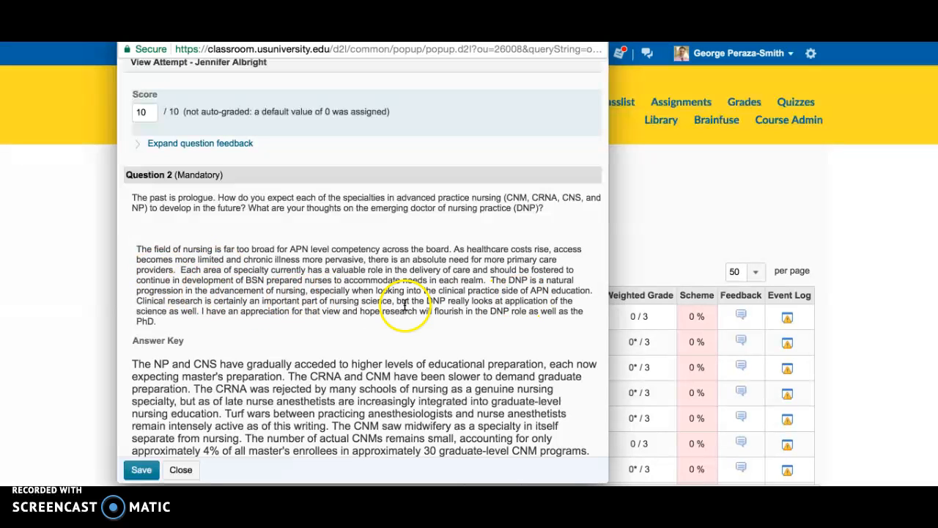
left_click(247, 400)
scroll(247, 401, "down", 3)
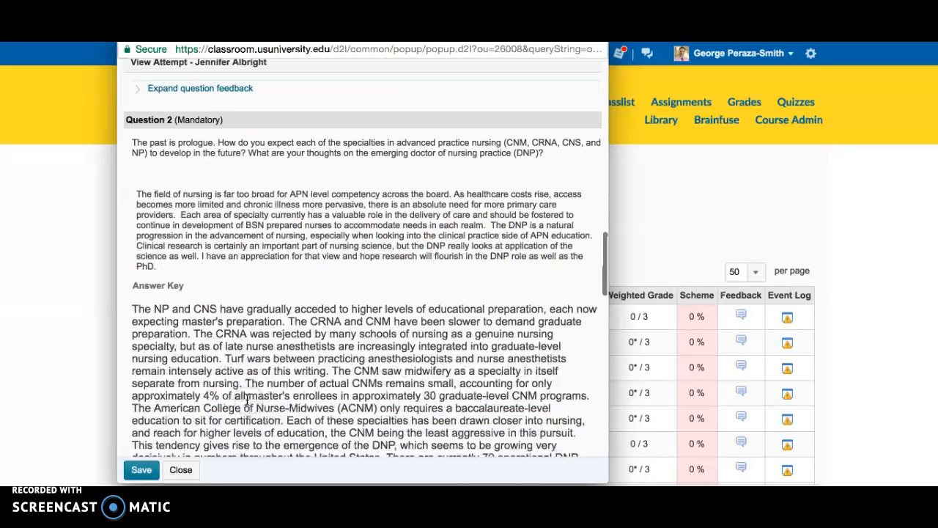
left_click(166, 182)
left_click_drag(165, 183, 146, 105)
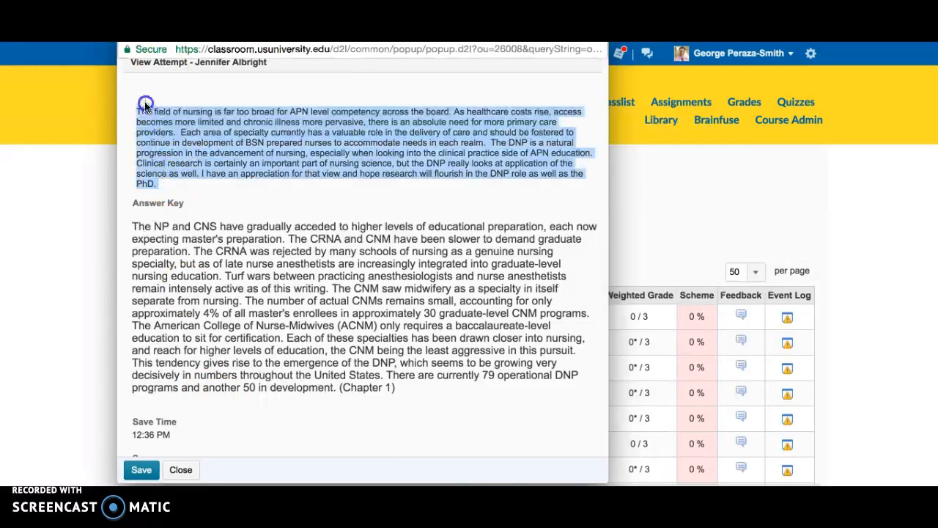
left_click_drag(403, 390, 141, 229)
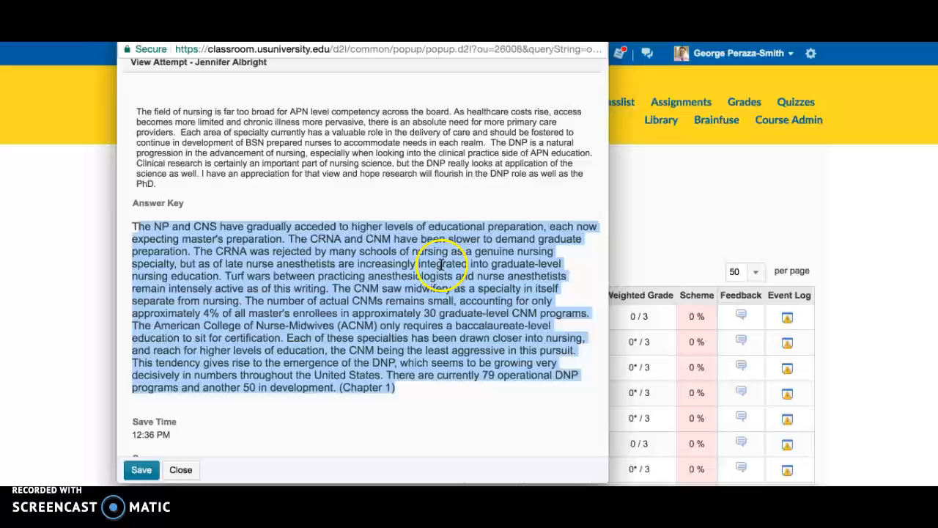
- Set the Question 2 score of the first-listed student's quiz attempt to 10
left_click(415, 392)
scroll(414, 393, "down", 5)
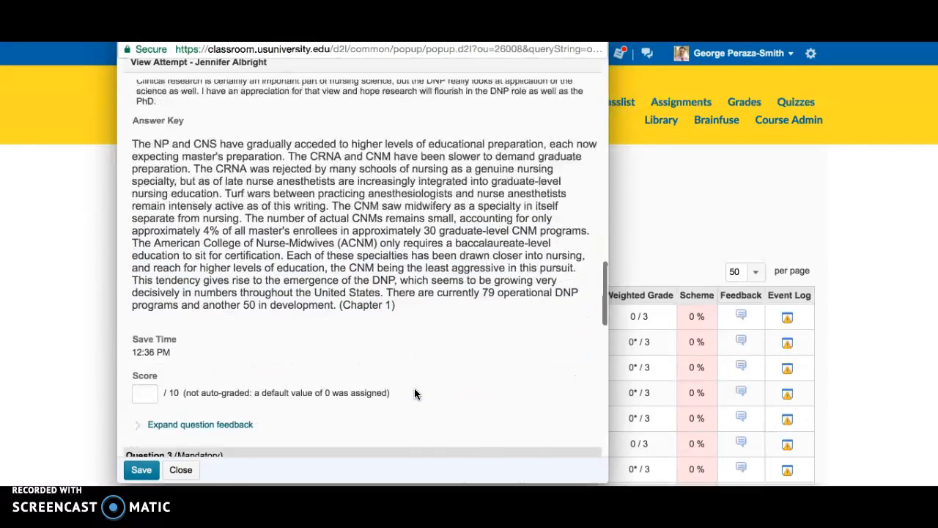
left_click(147, 335)
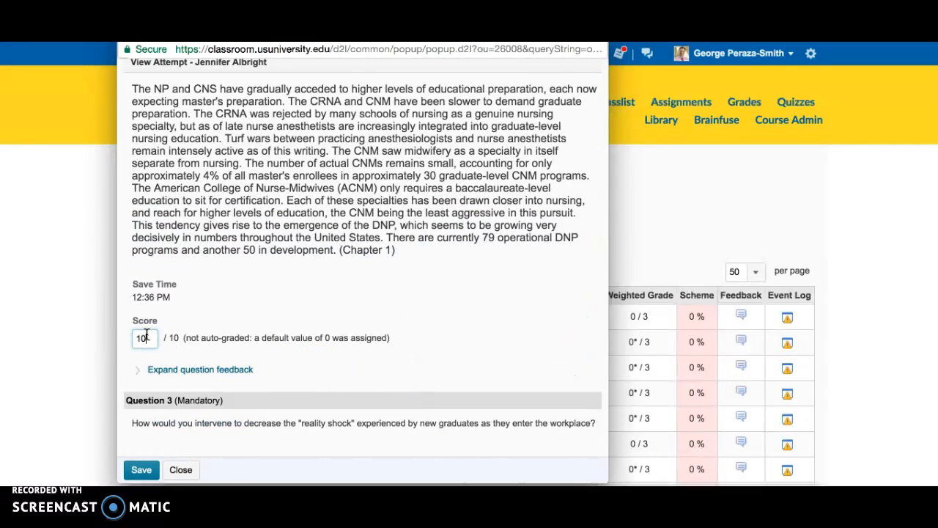
left_click(347, 378)
- Review the first-listed student's Question 3 answer on "reality shock" against the answer key and score it 10
scroll(346, 378, "down", 6)
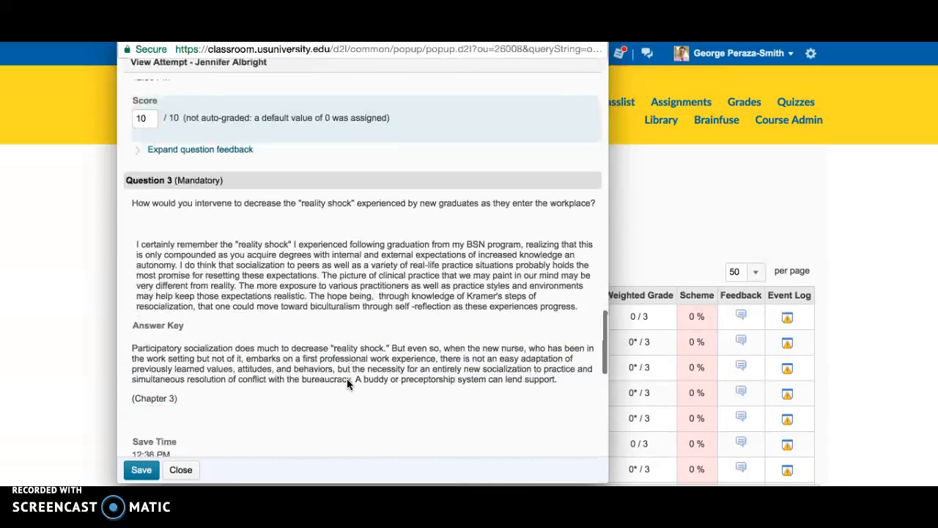
scroll(347, 378, "down", 2)
left_click(252, 273)
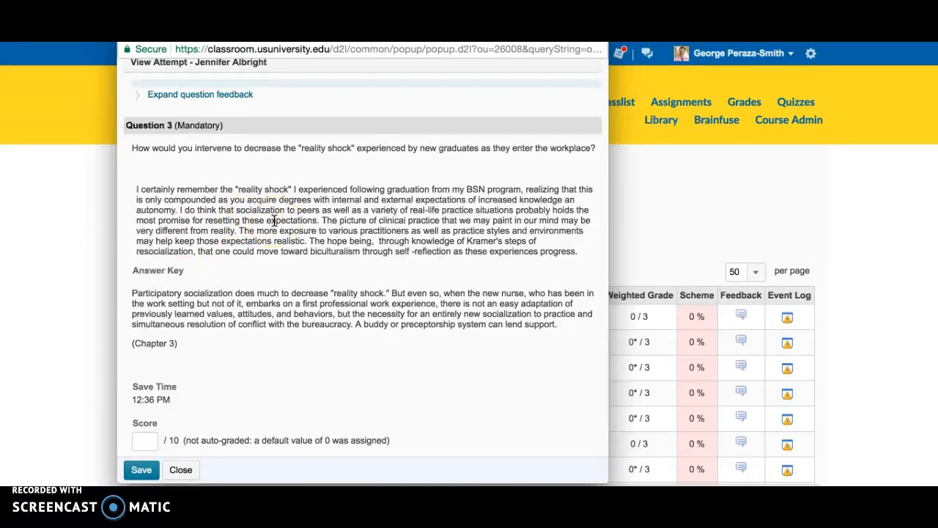
left_click(329, 378)
left_click(153, 430)
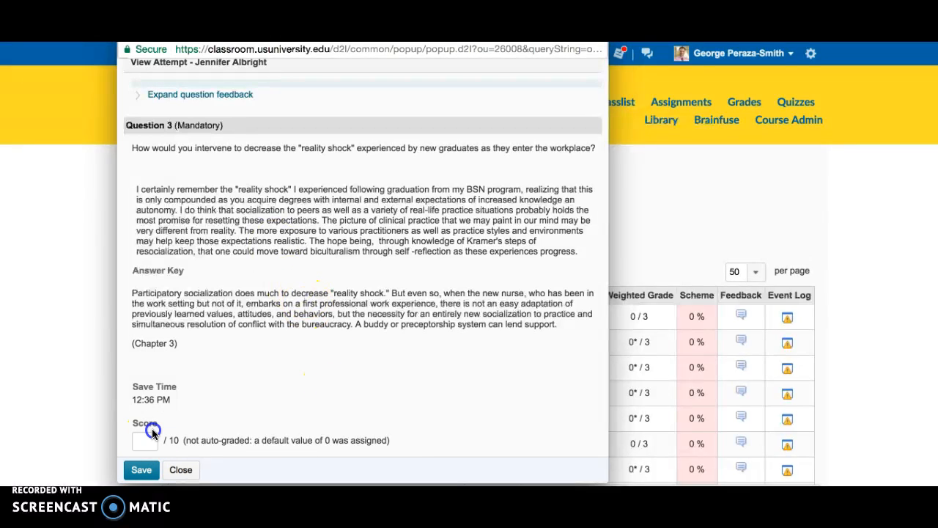
left_click(141, 442)
- Review the first-listed student's Question 4 answer on the entry-level doctorate against the answer key and score it 10
scroll(278, 401, "down", 3)
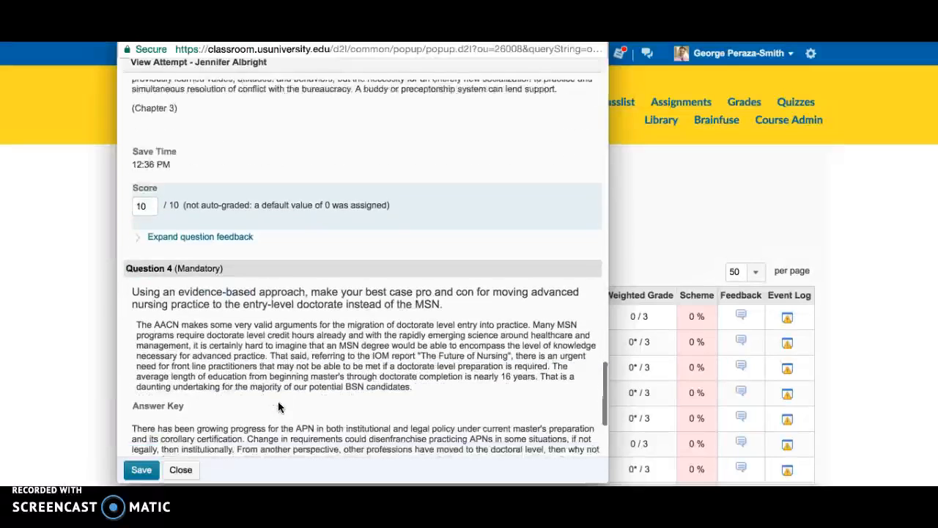
scroll(278, 400, "down", 2)
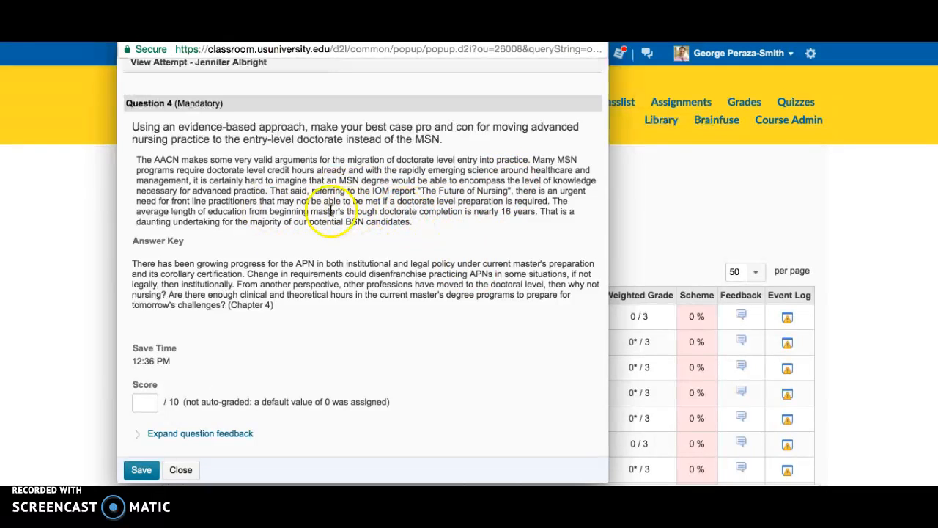
left_click(144, 406)
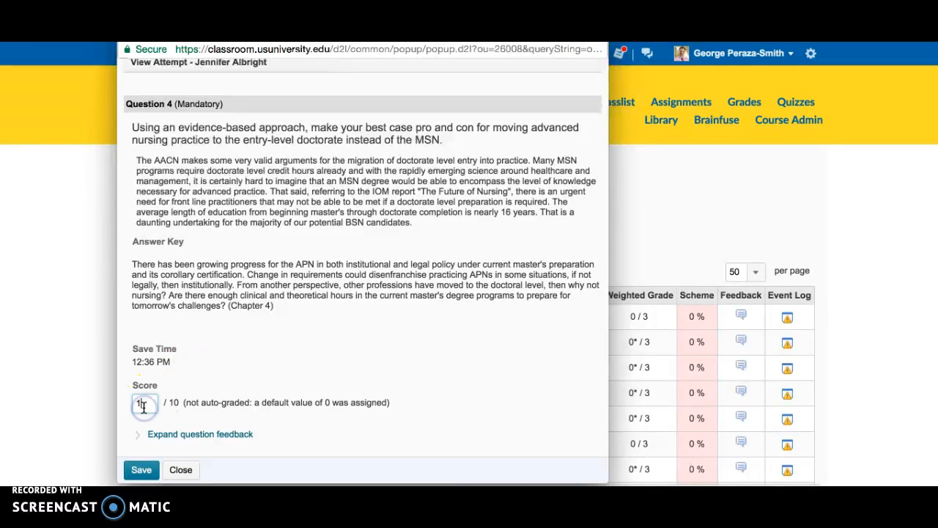
type("10")
- Save the first-listed student's graded quiz attempt and close it to return to the Week 1 - Quiz 1 grade list
left_click(140, 471)
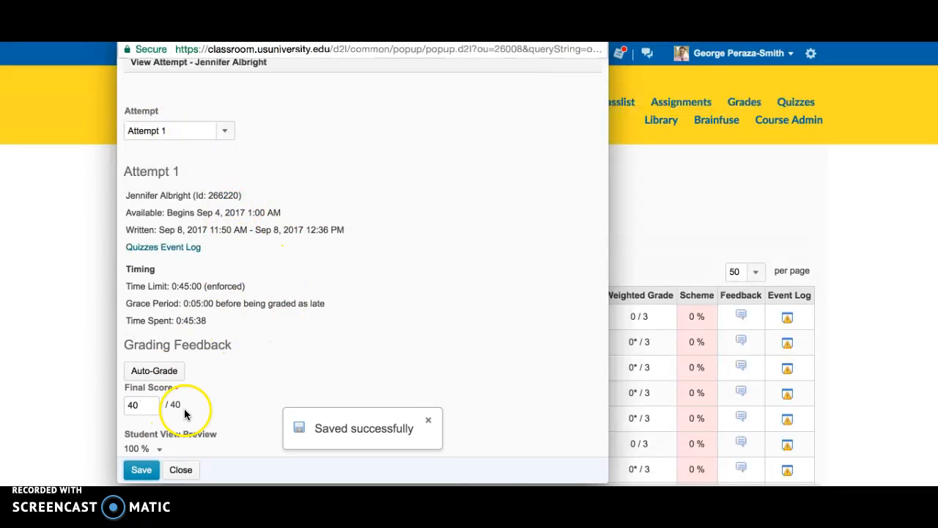
left_click(139, 468)
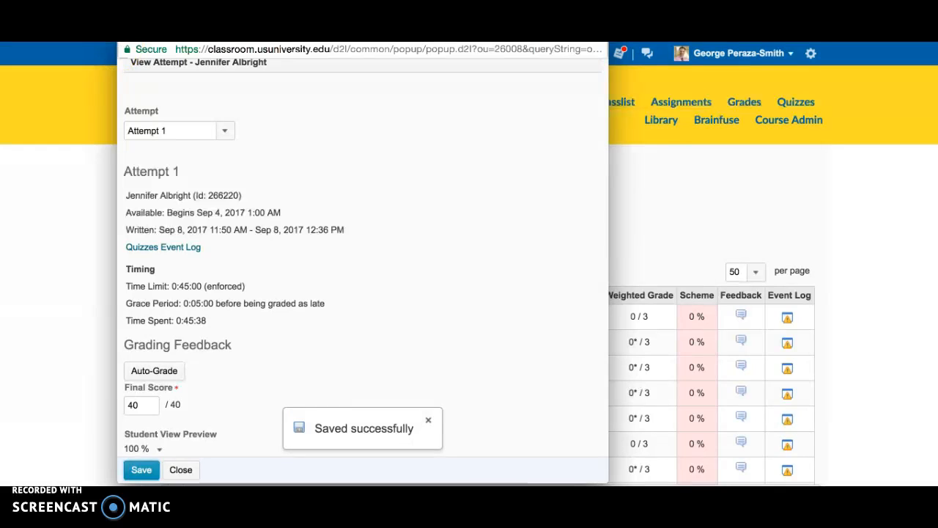
right_click(173, 467)
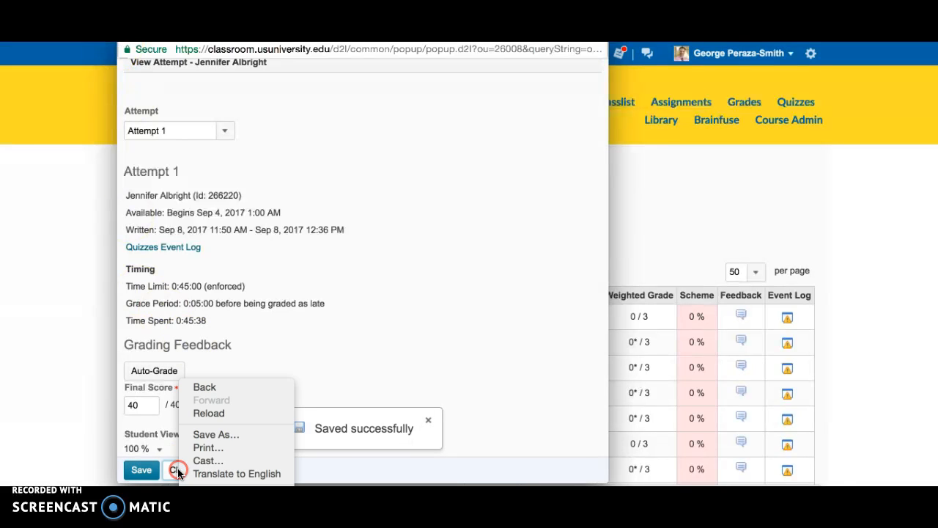
left_click(174, 467)
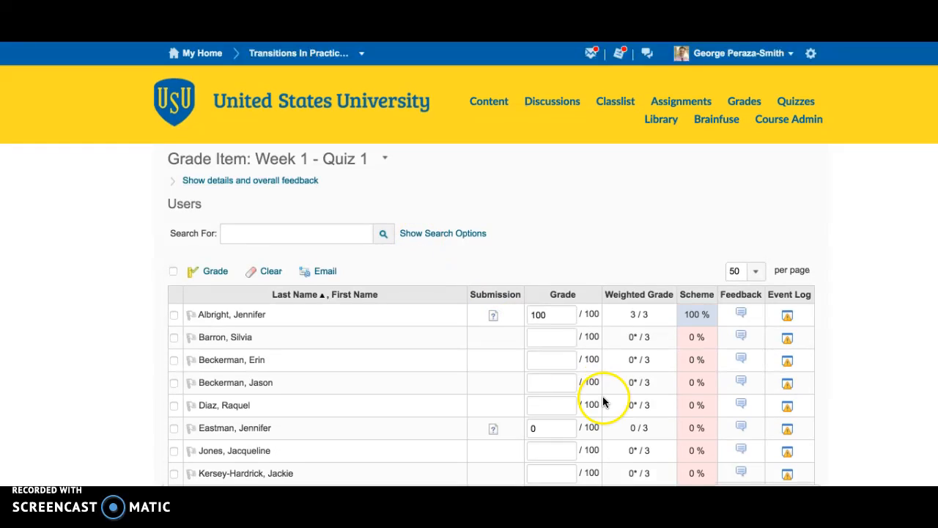
- Open the sixth-listed student's Week 1 - Quiz 1 submission and display Attempt 1 instead of the completion summary
scroll(572, 245, "down", 5)
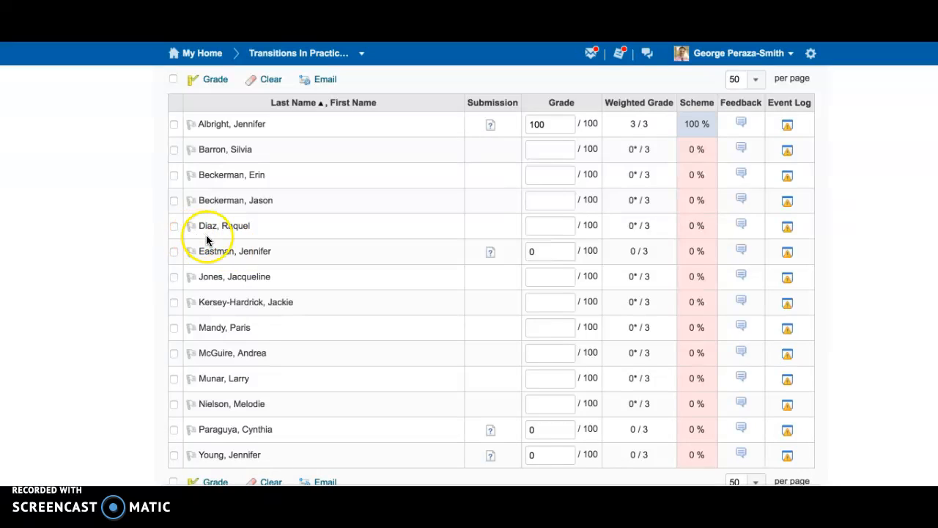
left_click(491, 255)
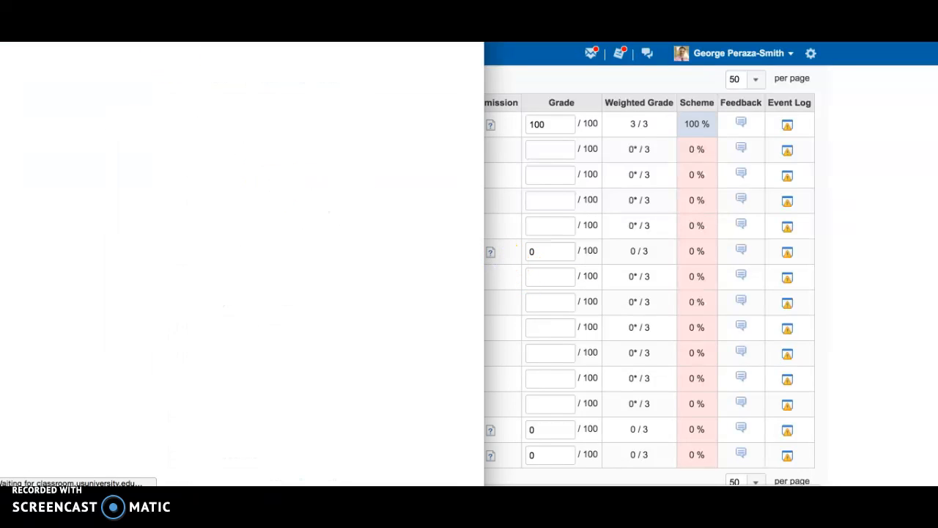
left_click_drag(152, 0, 364, 48)
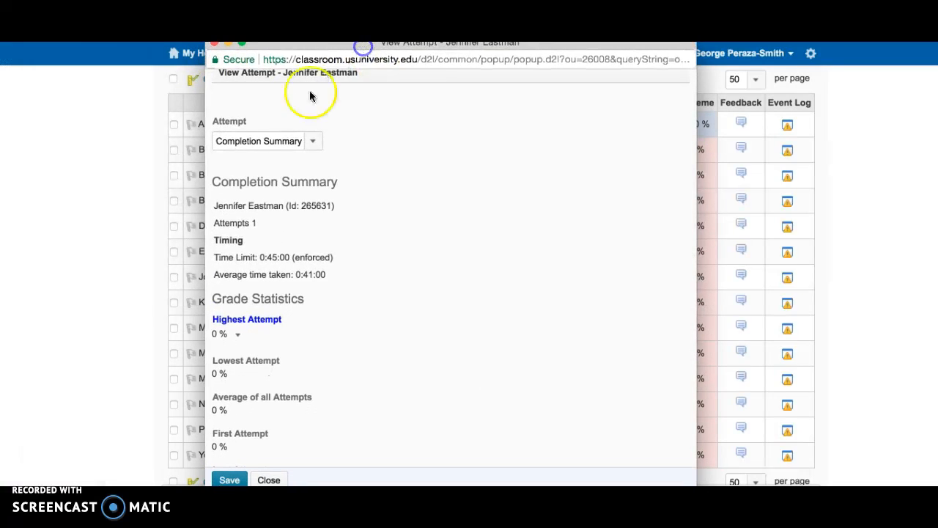
left_click(312, 140)
left_click(306, 134)
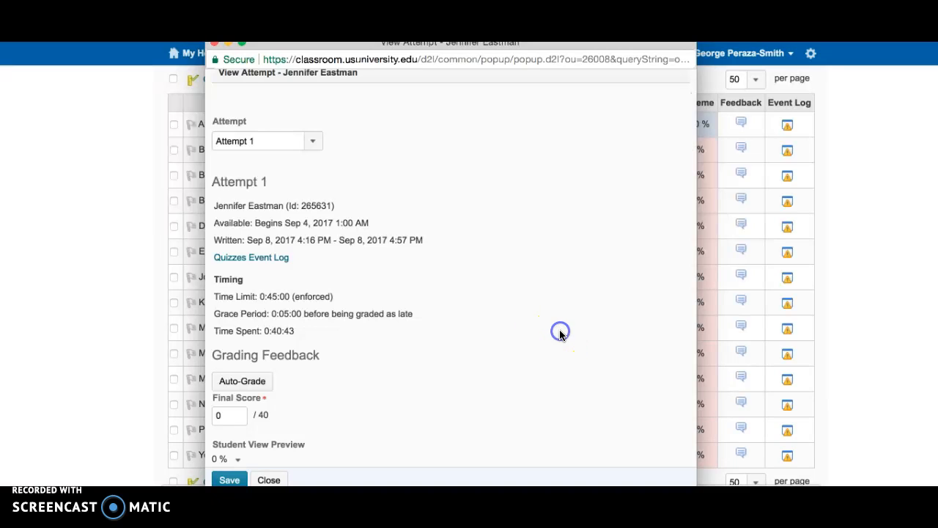
- Review the sixth-listed student's Question 1 answer on the blurring of CNS and NP roles and score it 10
scroll(560, 335, "down", 3)
scroll(578, 315, "down", 6)
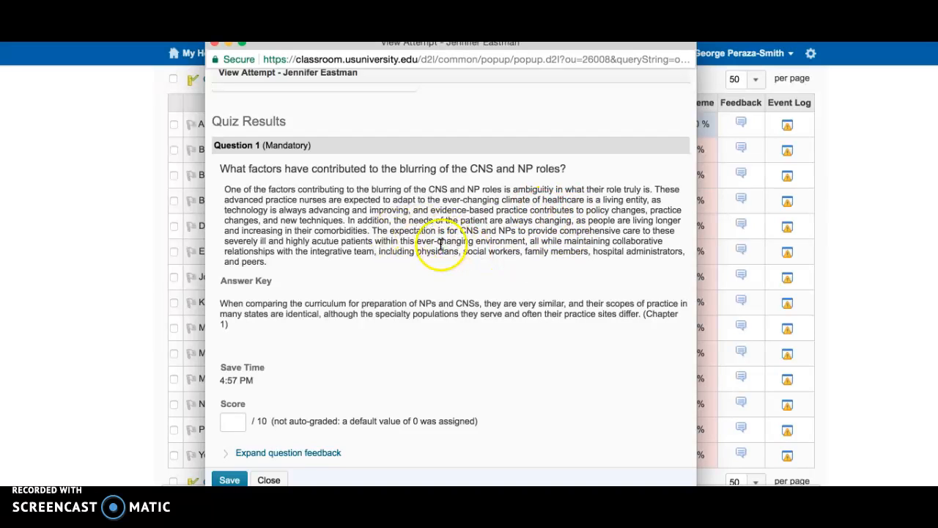
double_click(231, 432)
right_click(233, 427)
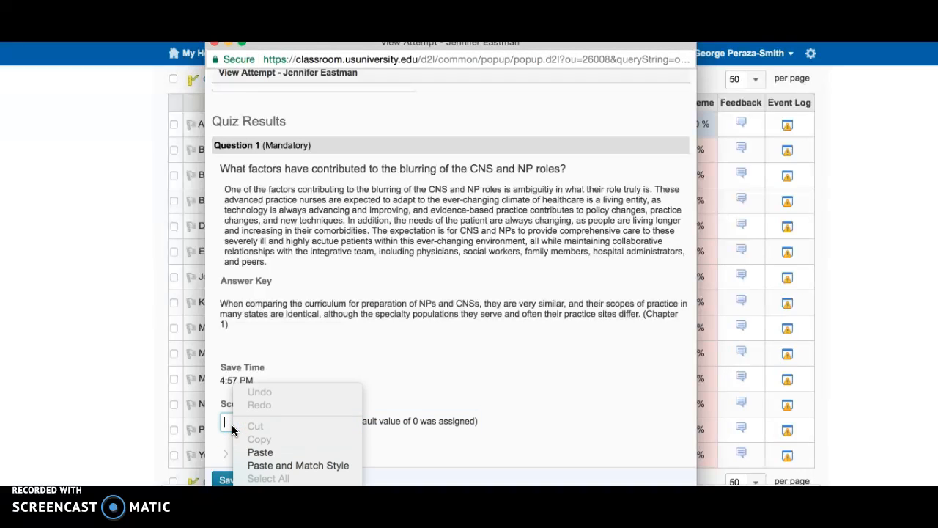
left_click(231, 426)
type("10")
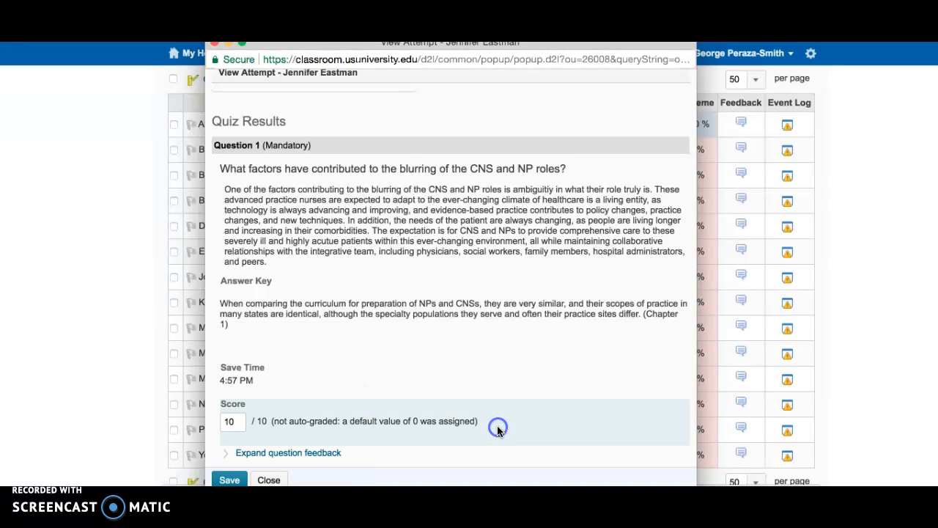
- Review the sixth-listed student's Question 2 answer on the future of advanced practice specialties and the DNP and score it 10
scroll(497, 431, "down", 5)
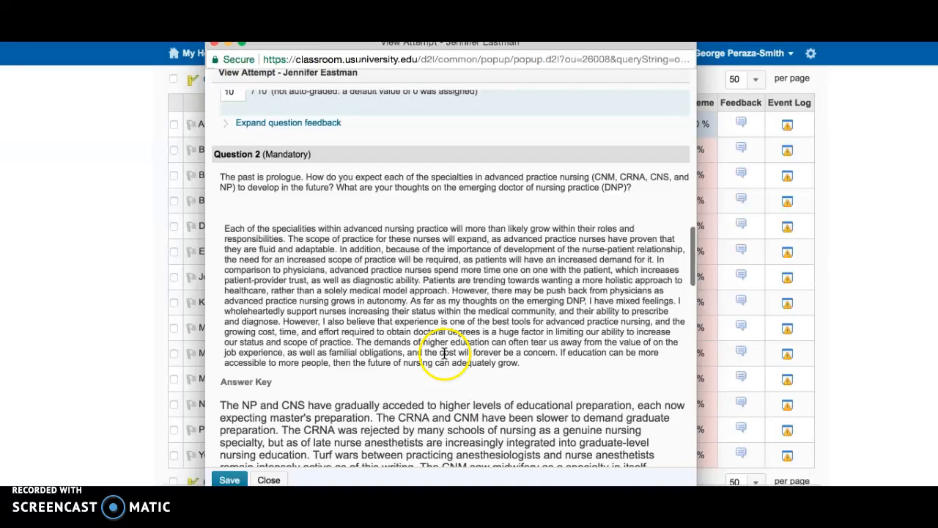
scroll(422, 317, "down", 1)
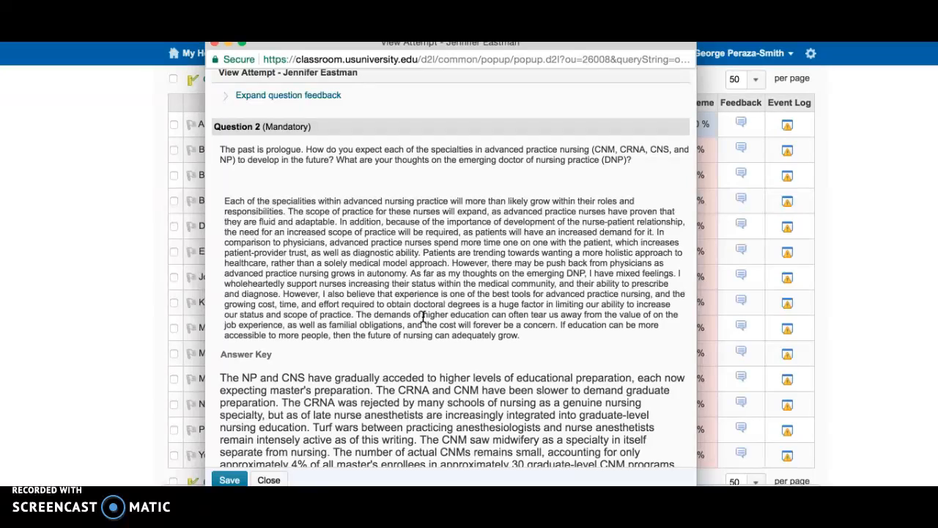
scroll(423, 316, "down", 10)
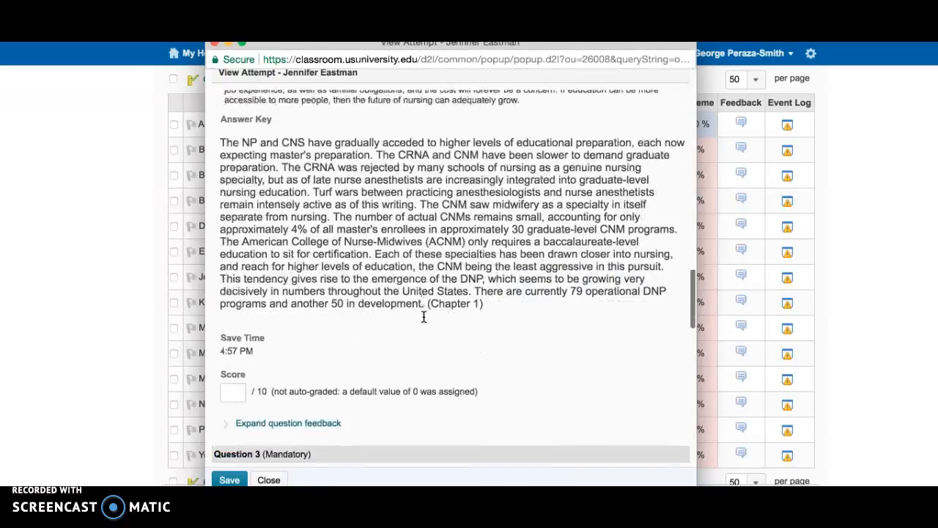
left_click(235, 352)
type("10")
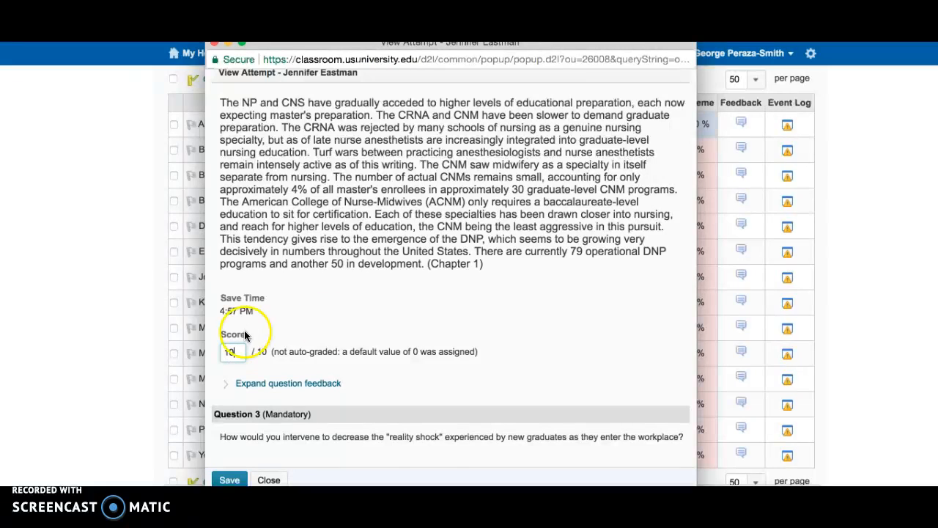
left_click(380, 308)
- Review the sixth-listed student's Question 3 answer on "reality shock" against the answer key and score it 10
scroll(380, 308, "down", 10)
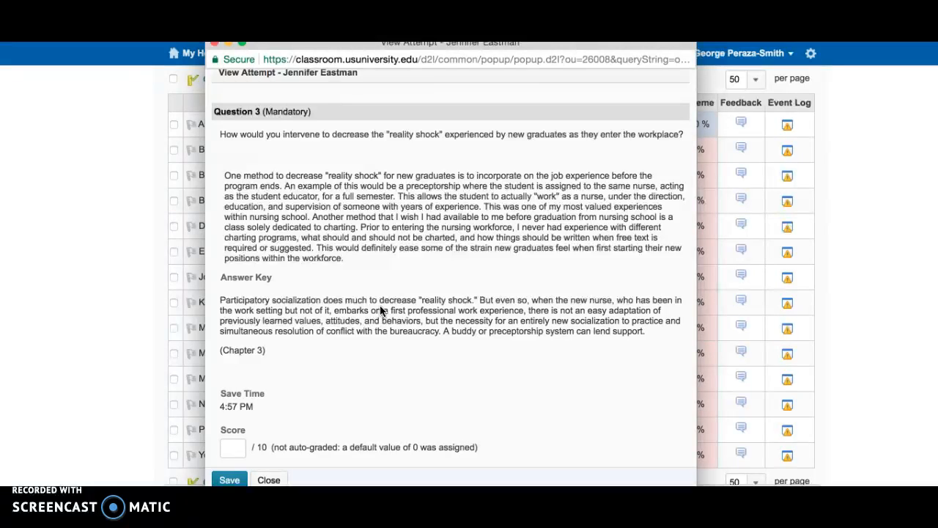
left_click(230, 447)
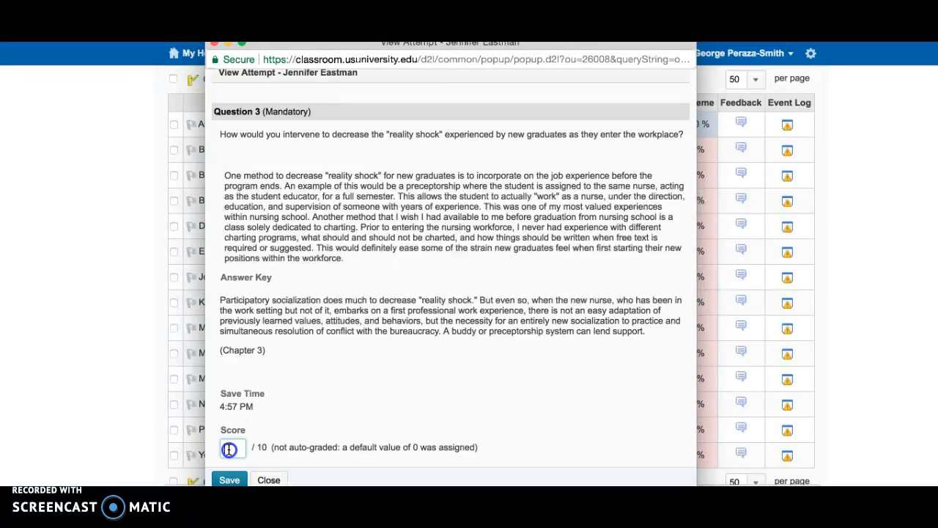
type("10")
- Score the sixth-listed student's Question 4 answer on the entry-level doctorate 10, then save and close the quiz attempt
scroll(355, 433, "down", 5)
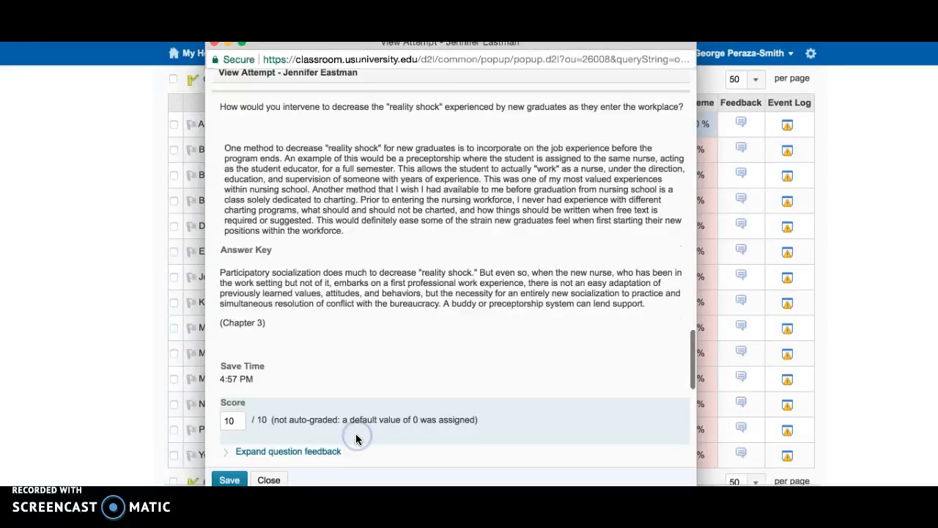
scroll(356, 437, "down", 4)
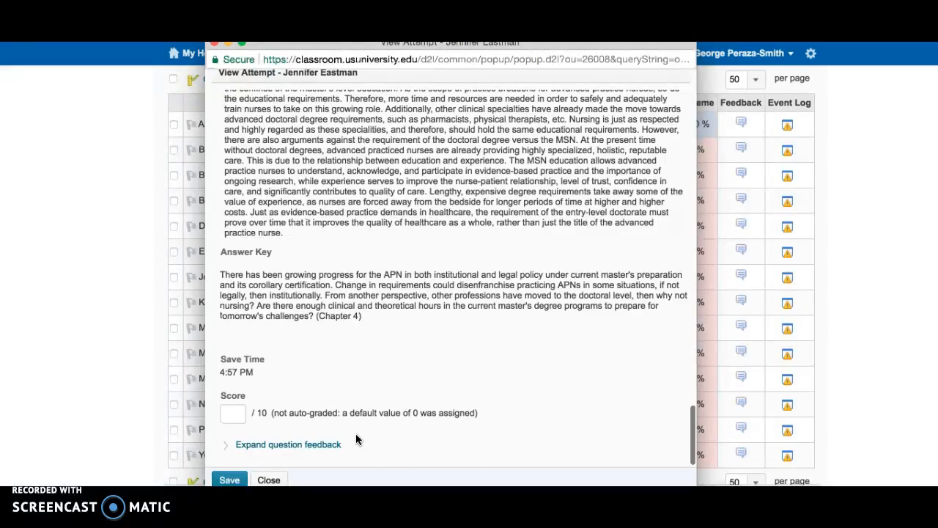
scroll(357, 439, "up", 2)
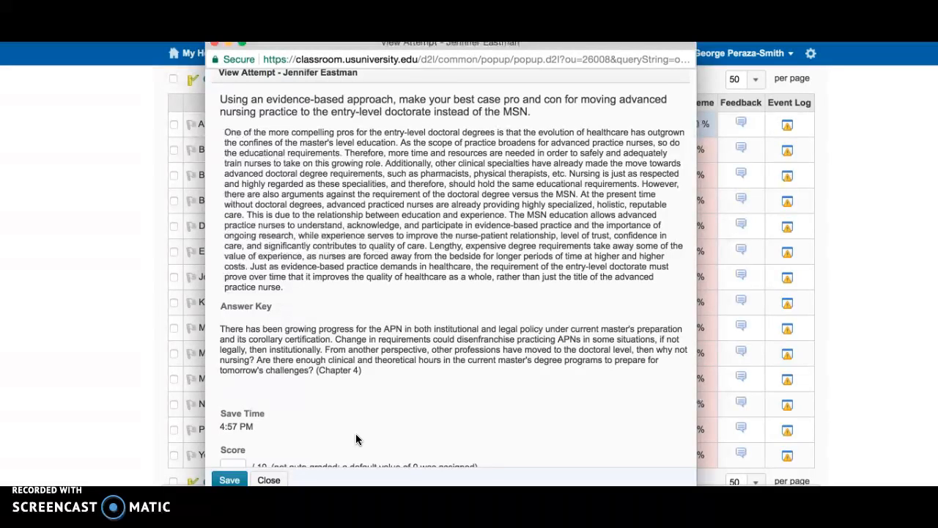
scroll(355, 433, "down", 2)
left_click(229, 411)
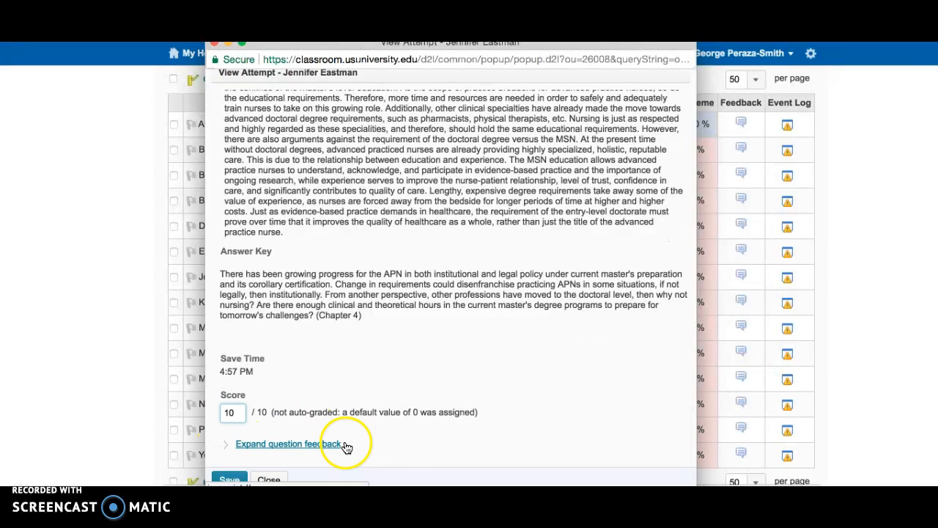
left_click(233, 480)
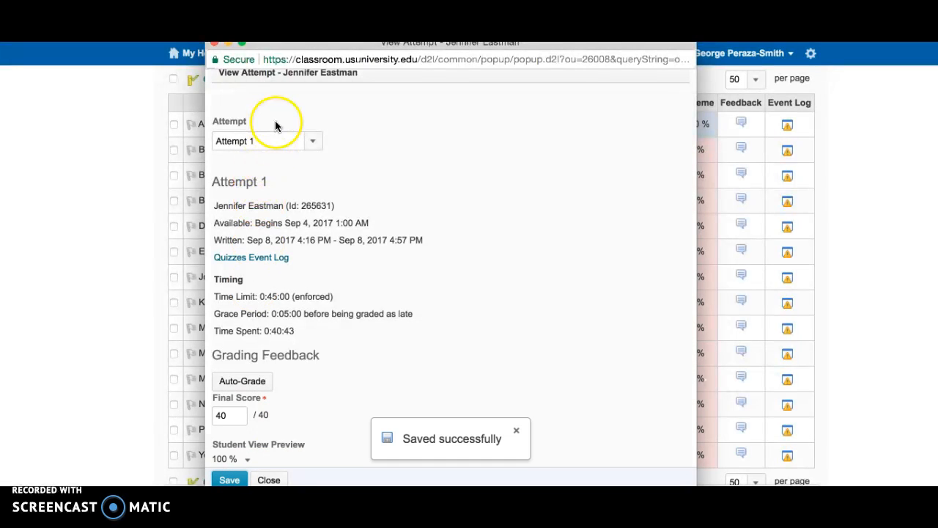
left_click(269, 480)
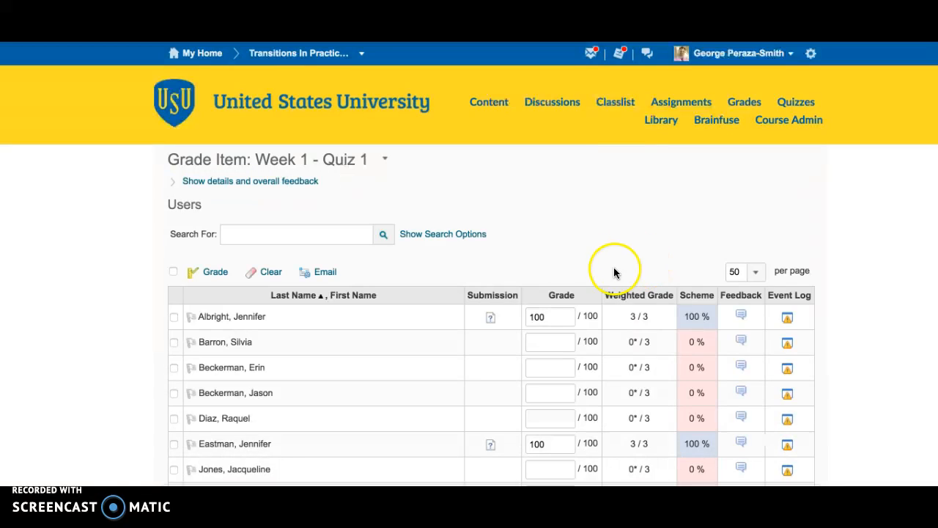
left_click(554, 448)
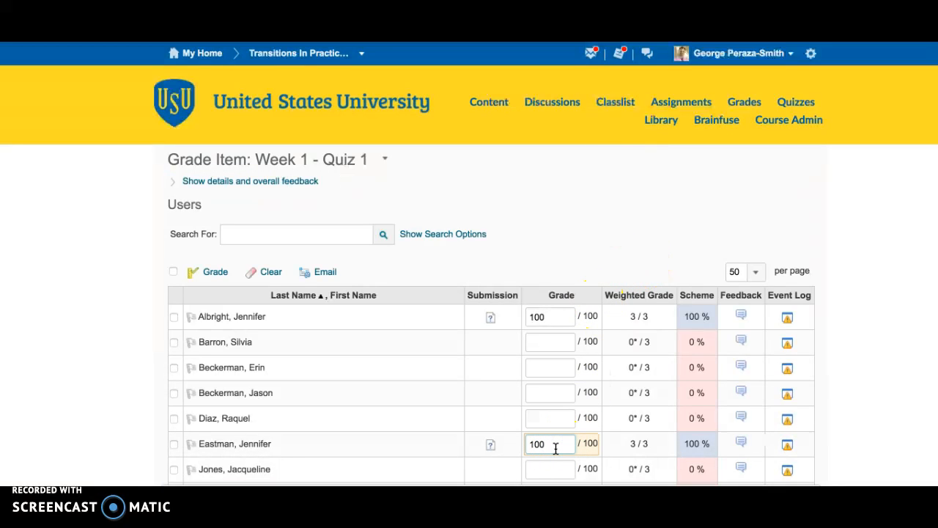
left_click(551, 271)
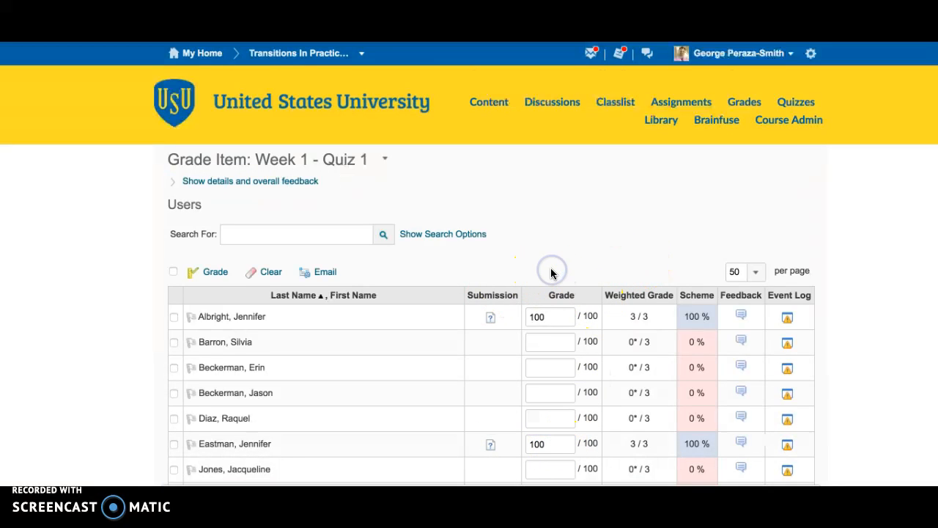
scroll(551, 271, "down", 3)
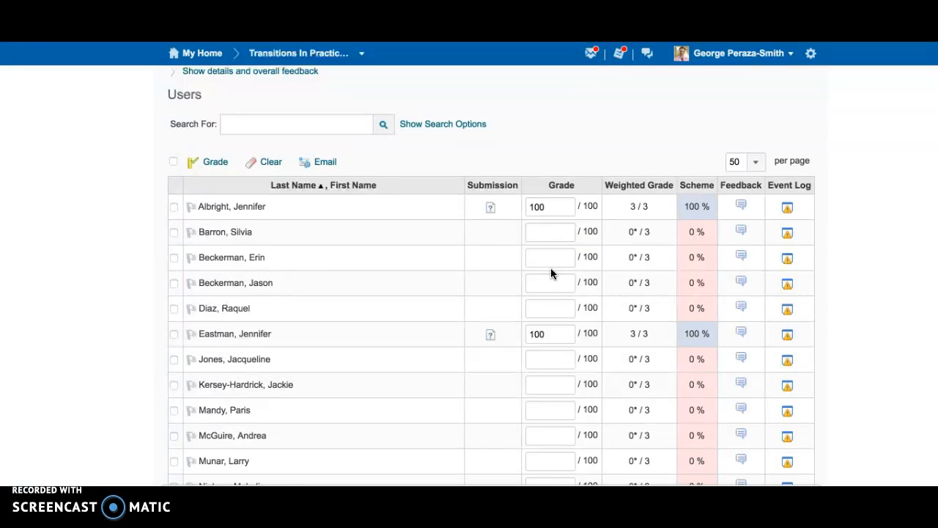